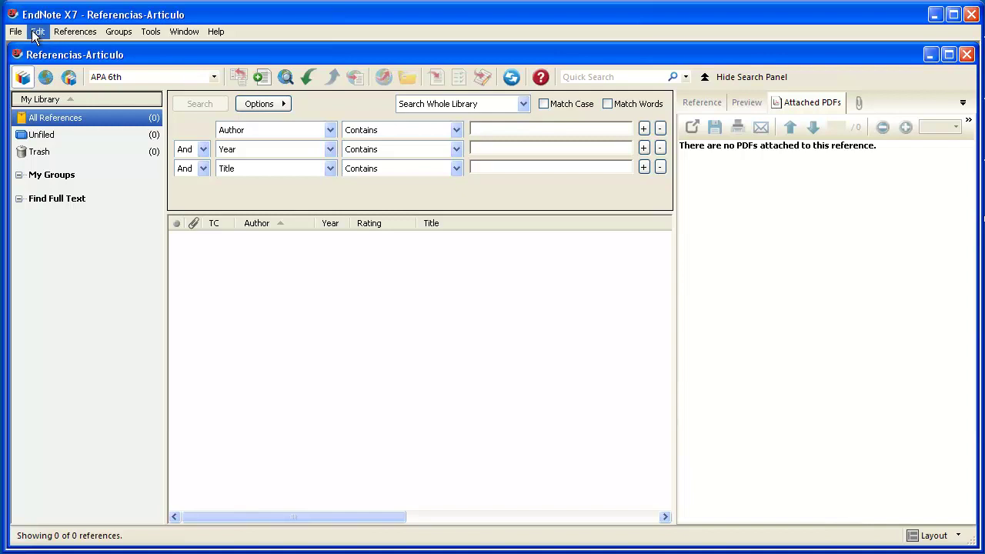
Import the 2011 Improvements-Fitness-Reduce-Risk-obesity PDF from the Art-doc folder with the PDF import option.
{"action": "left_click", "coordinate": [16, 32]}
{"action": "mouse_move", "coordinate": [79, 171]}
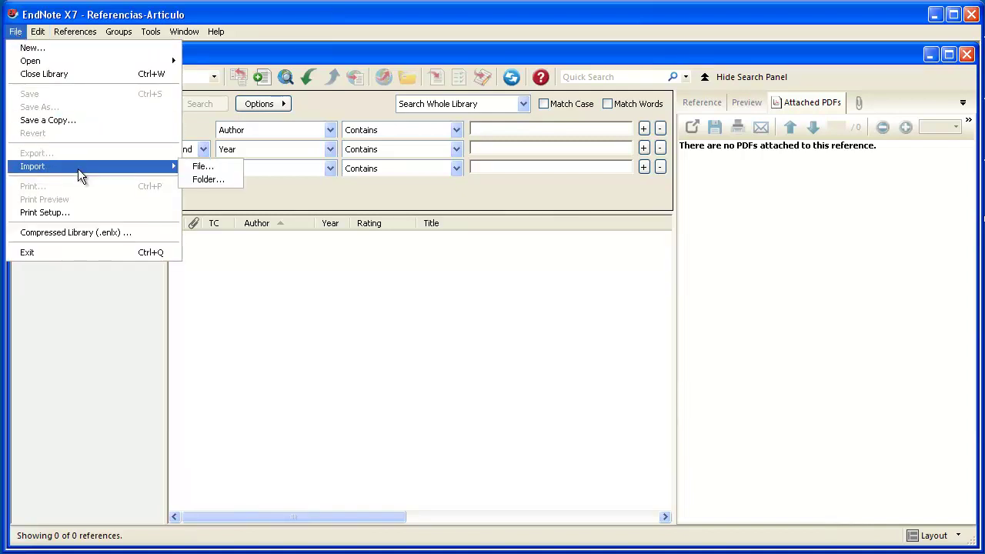
{"action": "left_click", "coordinate": [198, 167]}
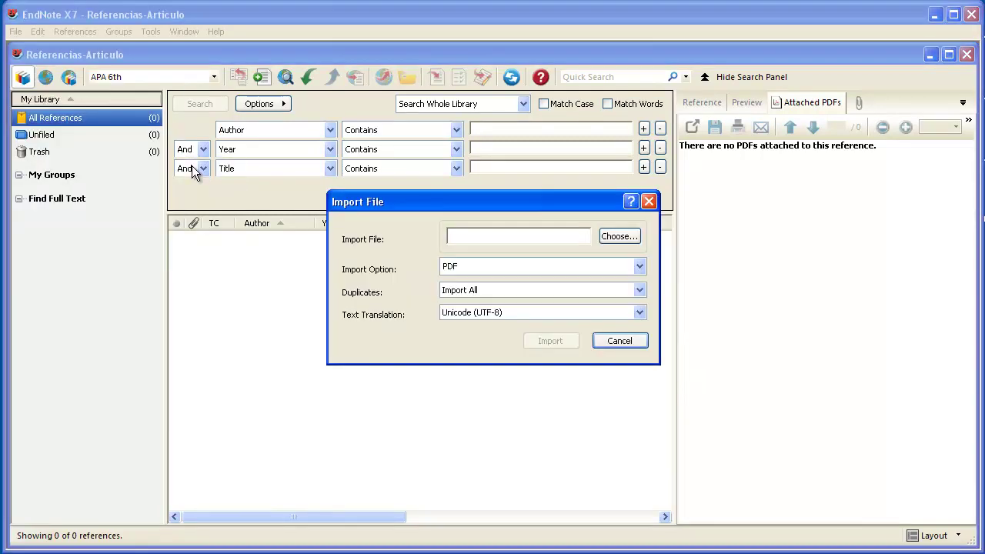
{"action": "left_click", "coordinate": [619, 236]}
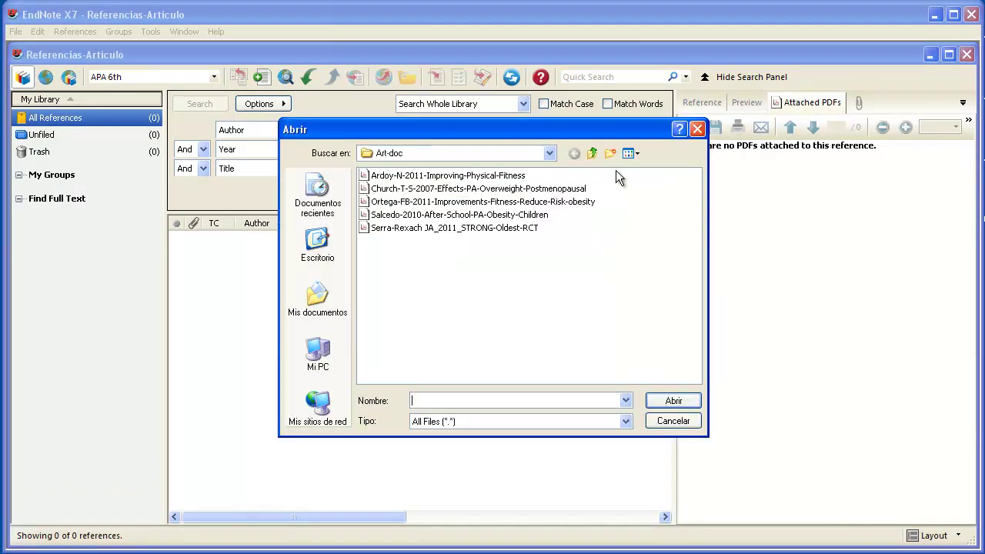
{"action": "left_click", "coordinate": [593, 153]}
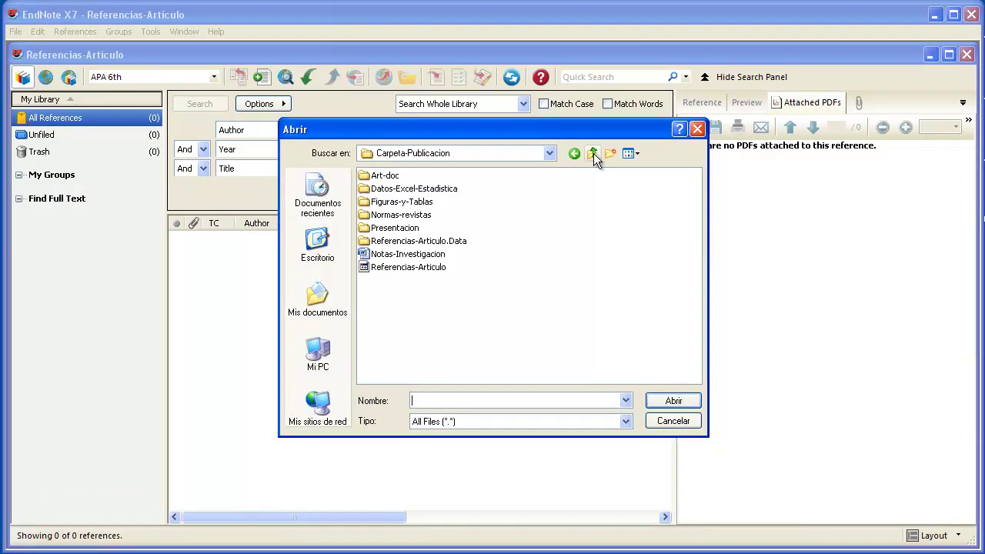
{"action": "double_click", "coordinate": [384, 175]}
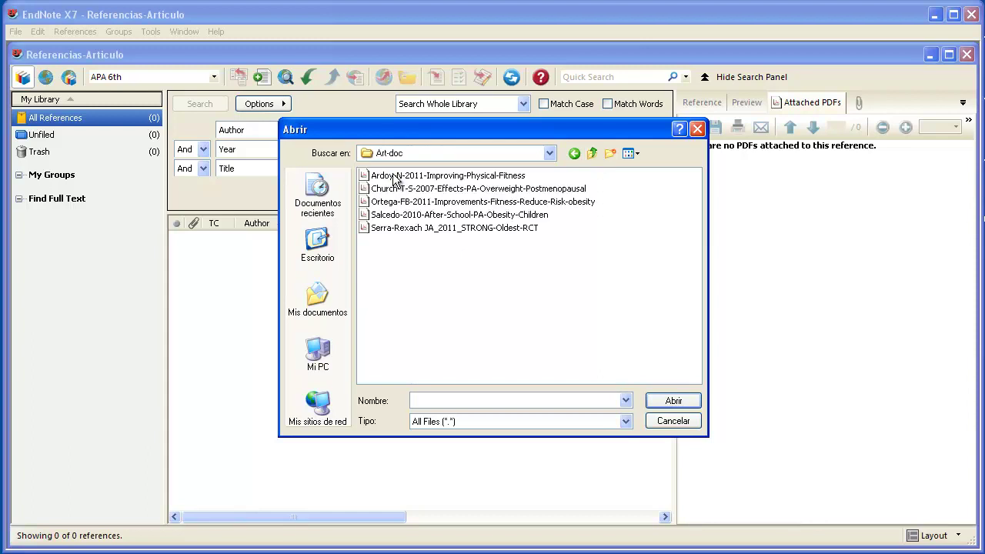
{"action": "left_click", "coordinate": [458, 203]}
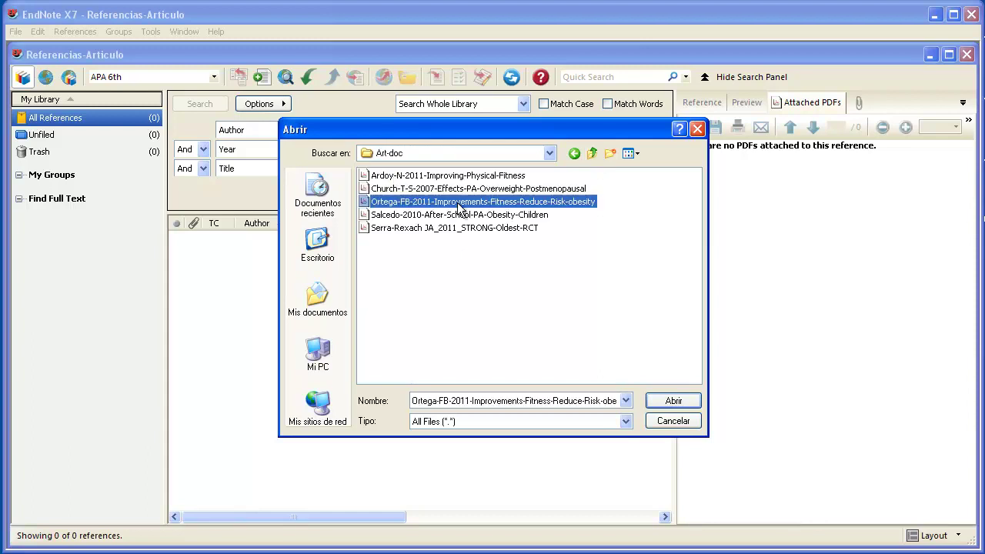
{"action": "left_click", "coordinate": [655, 401]}
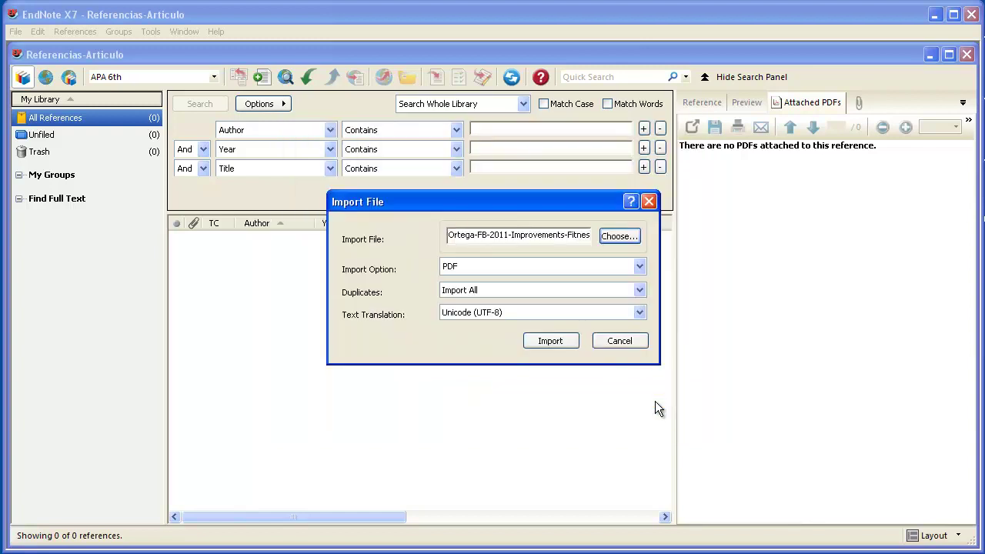
{"action": "left_click", "coordinate": [550, 341]}
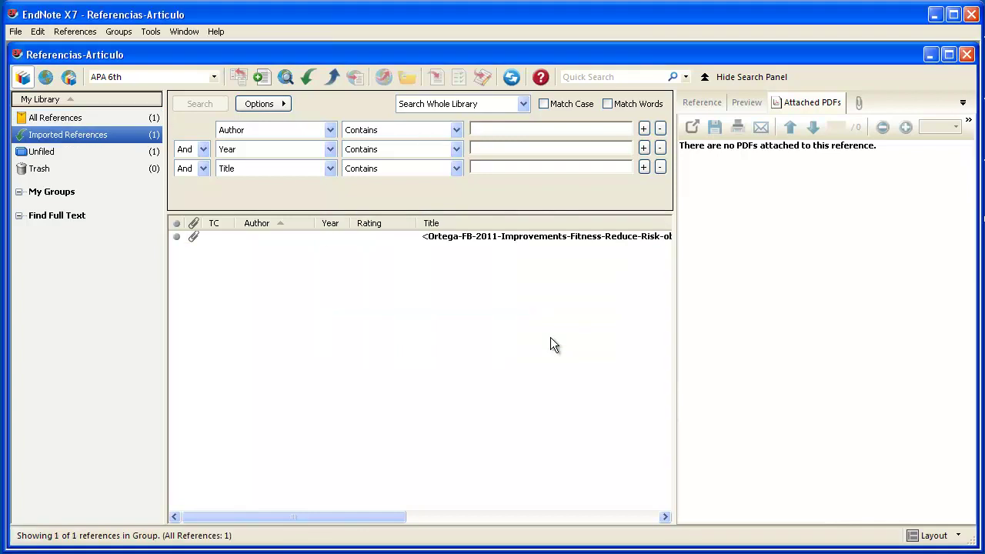
Open the imported reference's attached PDF in its own window, read its title and abstract, and close it.
{"action": "left_click", "coordinate": [545, 237]}
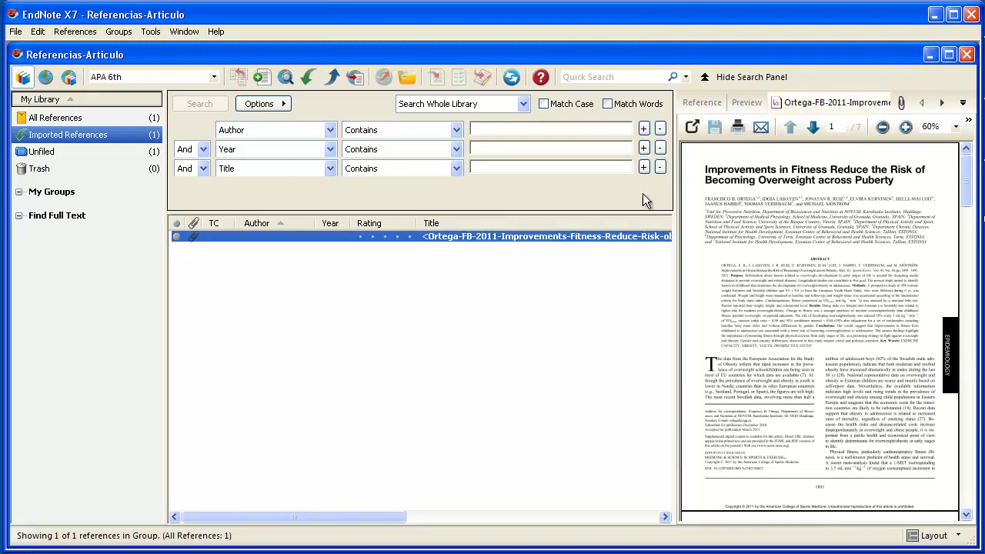
{"action": "left_click", "coordinate": [692, 127]}
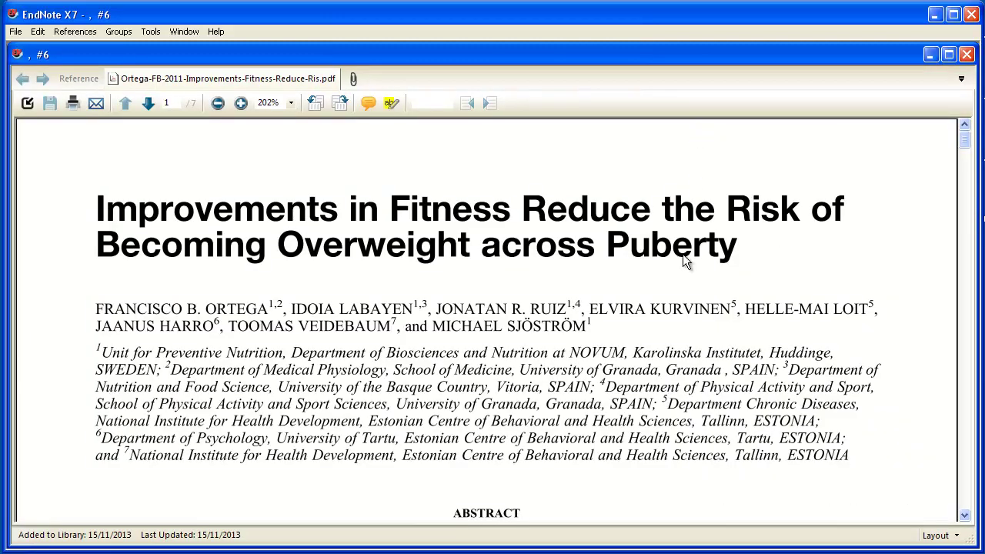
{"action": "scroll", "coordinate": [679, 318], "scroll_direction": "down", "scroll_amount": 5}
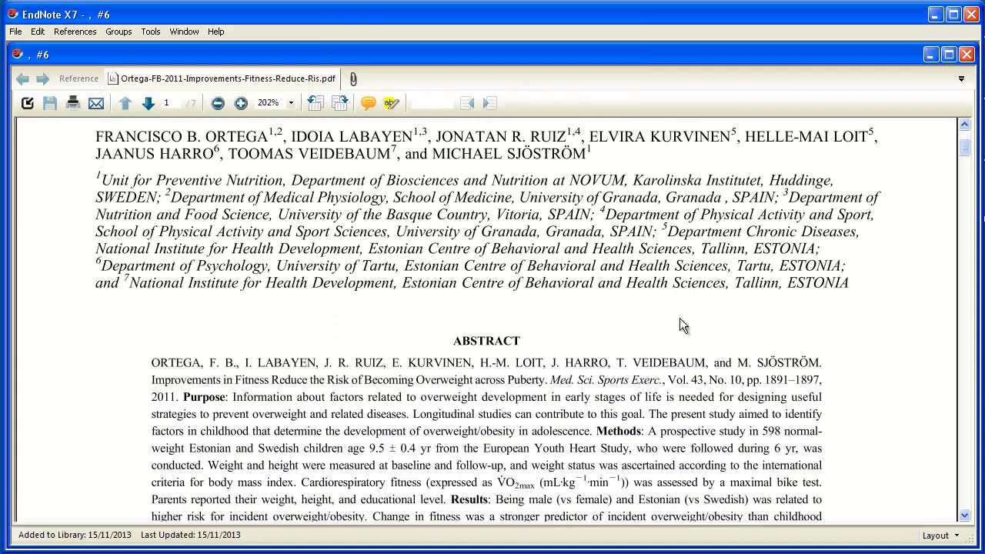
{"action": "scroll", "coordinate": [679, 318], "scroll_direction": "down", "scroll_amount": 3}
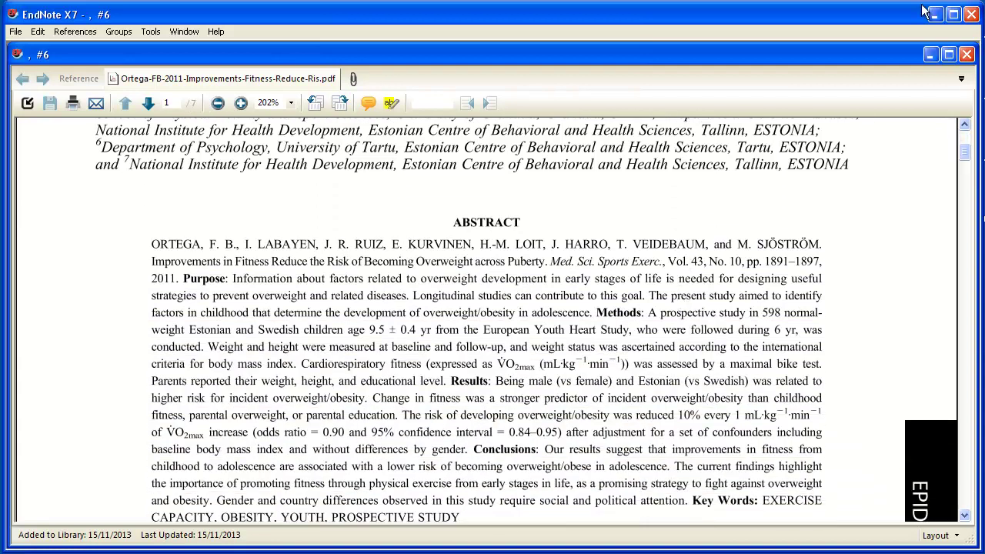
{"action": "left_click", "coordinate": [966, 53]}
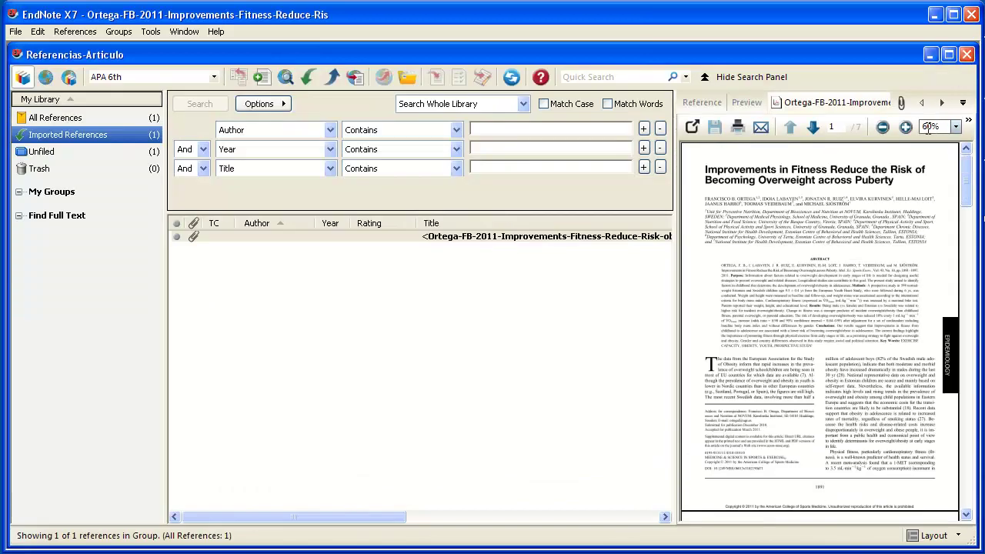
Check the imported reference's formatted preview and look through its bibliographic fields.
{"action": "left_click", "coordinate": [757, 103]}
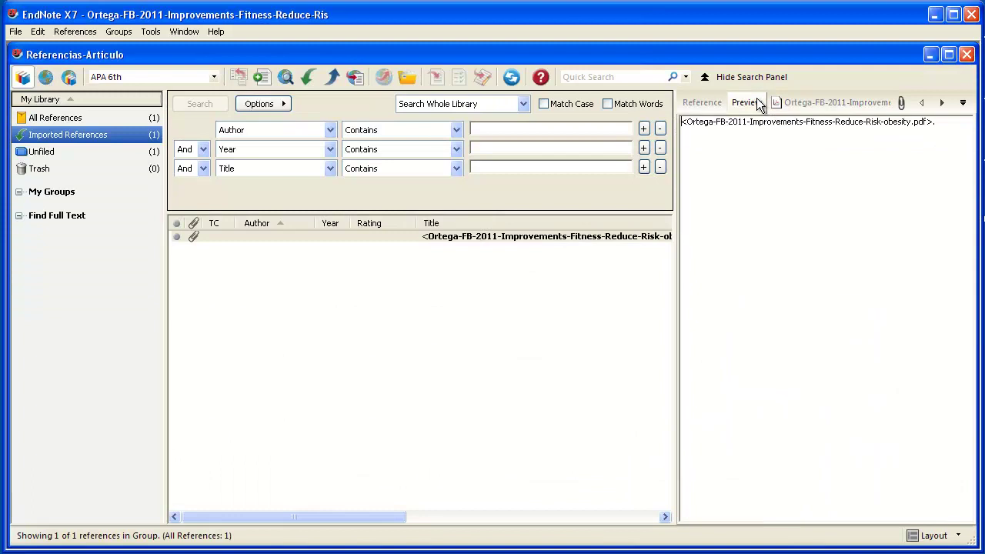
{"action": "left_click", "coordinate": [712, 108]}
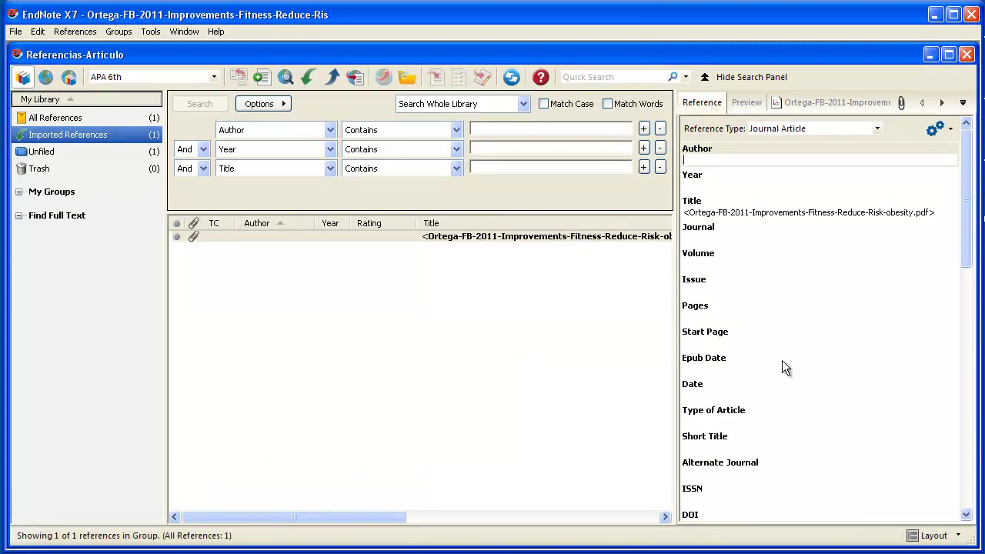
{"action": "scroll", "coordinate": [782, 361], "scroll_direction": "down", "scroll_amount": 3}
{"action": "scroll", "coordinate": [780, 360], "scroll_direction": "up", "scroll_amount": 3}
{"action": "left_click_drag", "start_coordinate": [963, 235], "coordinate": [942, 165]}
Preview the reference in the Vancouver style, and switch the output style to Annotated.
{"action": "left_click", "coordinate": [745, 105]}
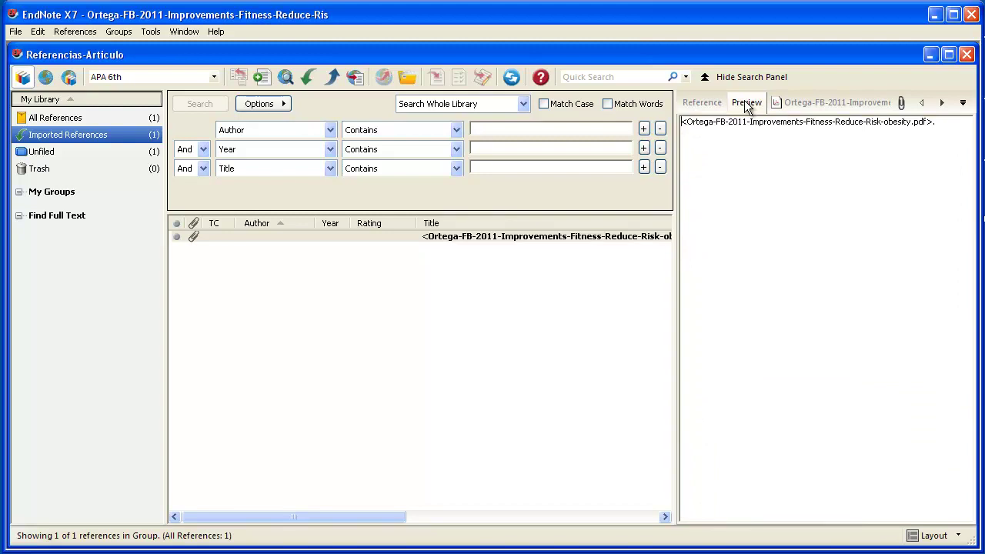
{"action": "left_click", "coordinate": [214, 78]}
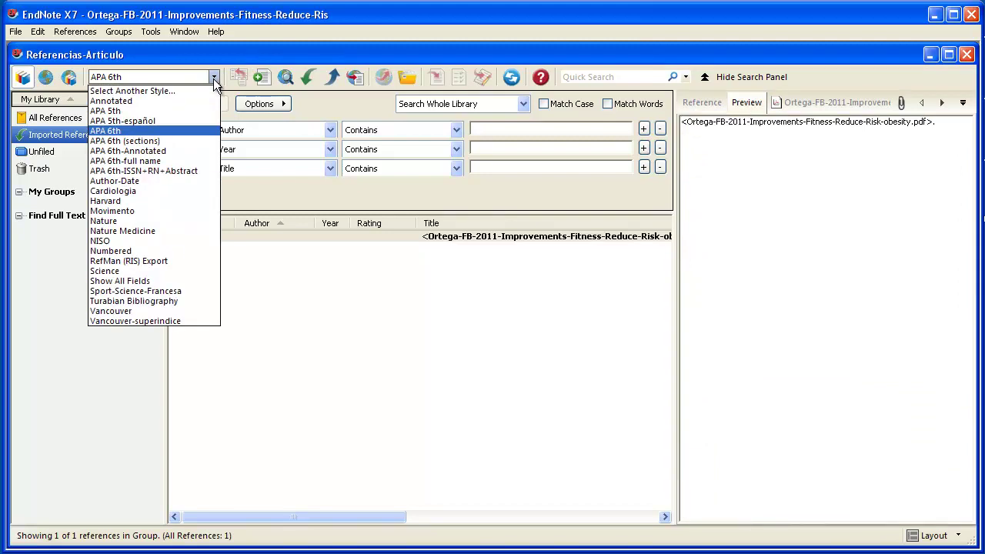
{"action": "left_click", "coordinate": [168, 311]}
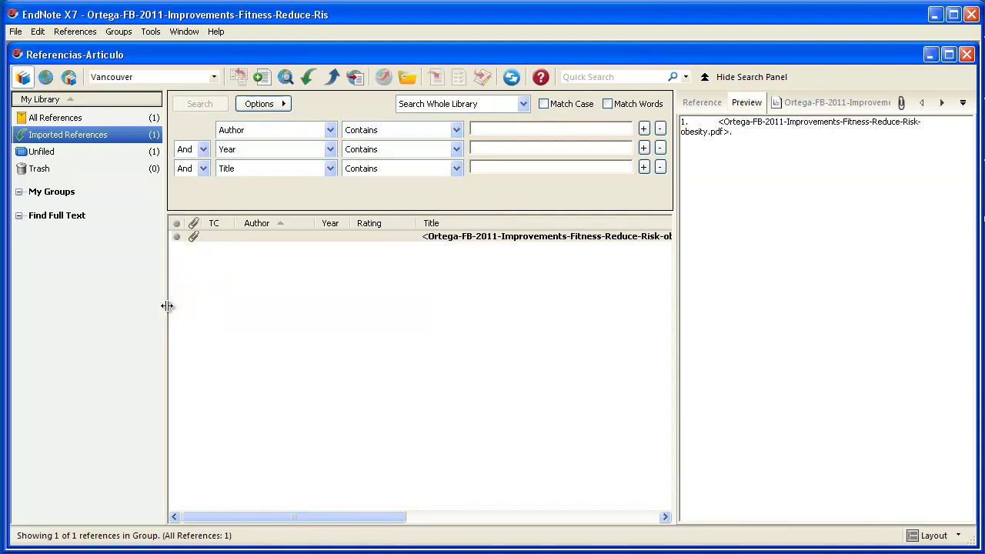
{"action": "left_click", "coordinate": [215, 78]}
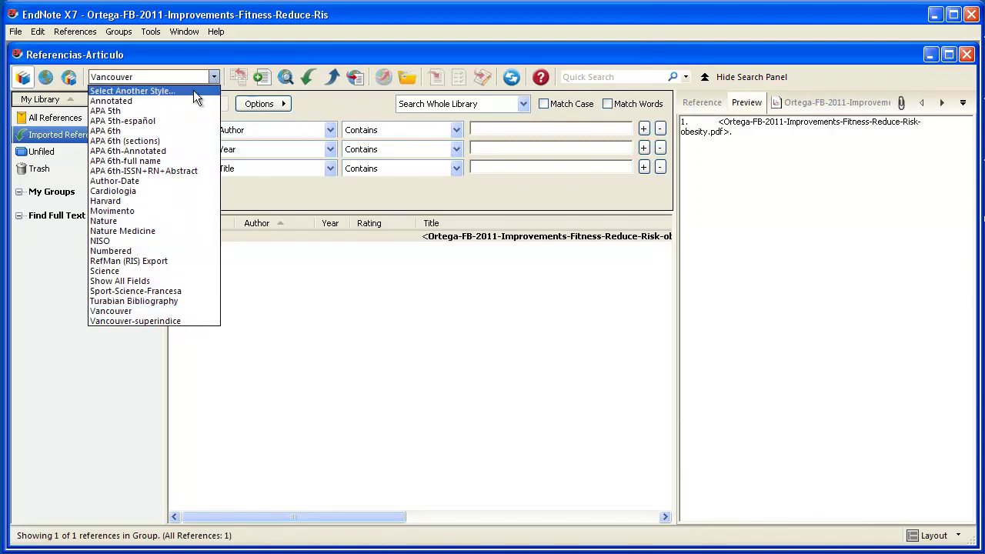
{"action": "left_click", "coordinate": [193, 102]}
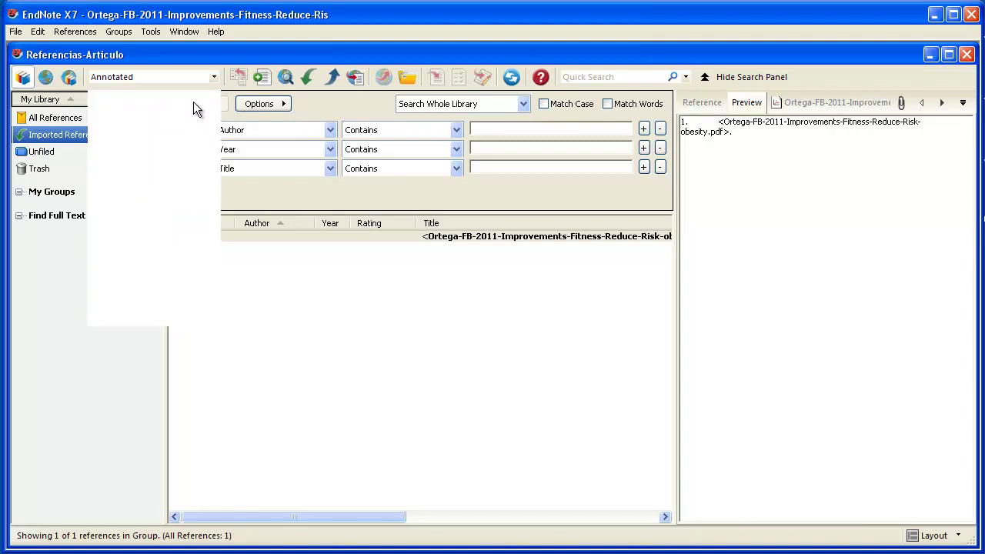
Review the reference's attached PDF, its Annotated-style preview and its field list.
{"action": "left_click", "coordinate": [698, 103]}
{"action": "left_click", "coordinate": [820, 103]}
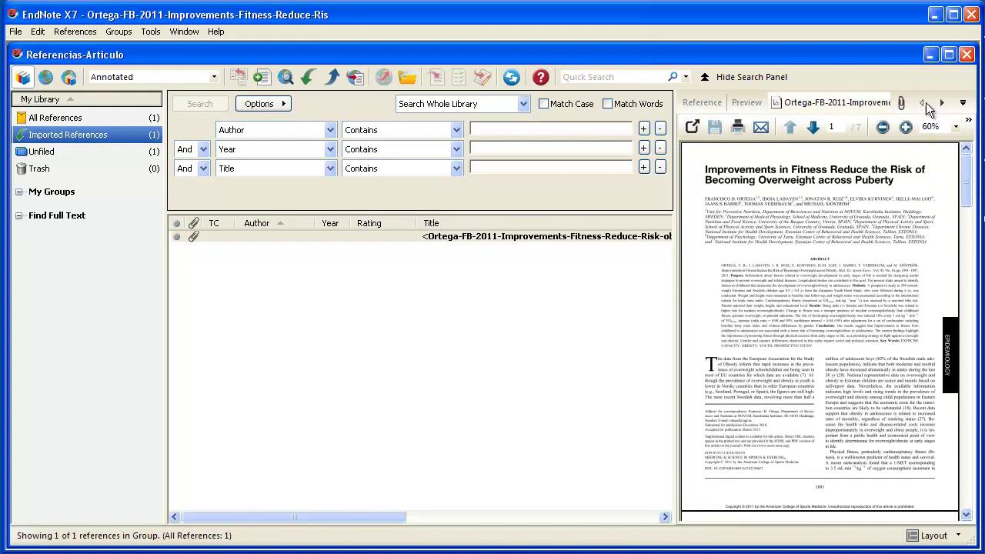
{"action": "left_click", "coordinate": [750, 103]}
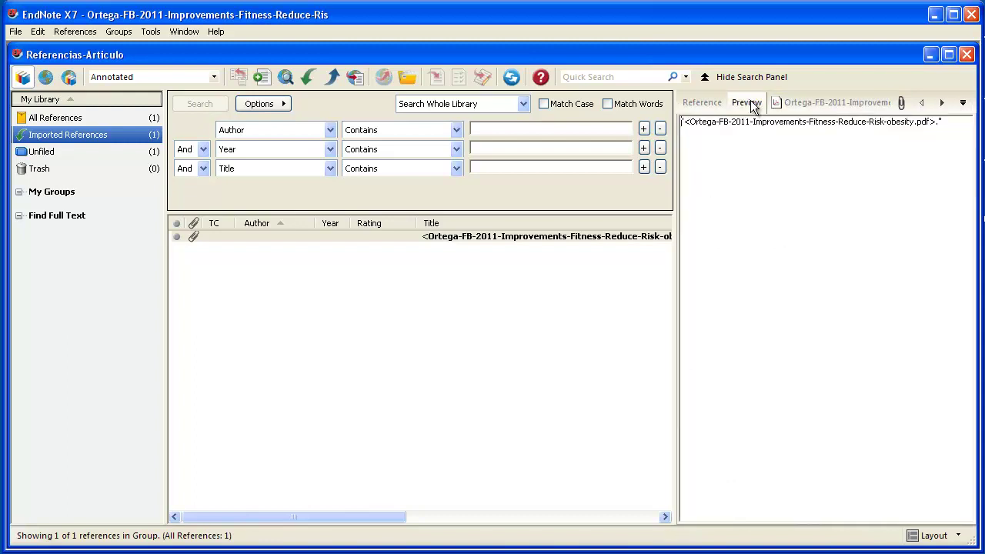
{"action": "left_click", "coordinate": [709, 103]}
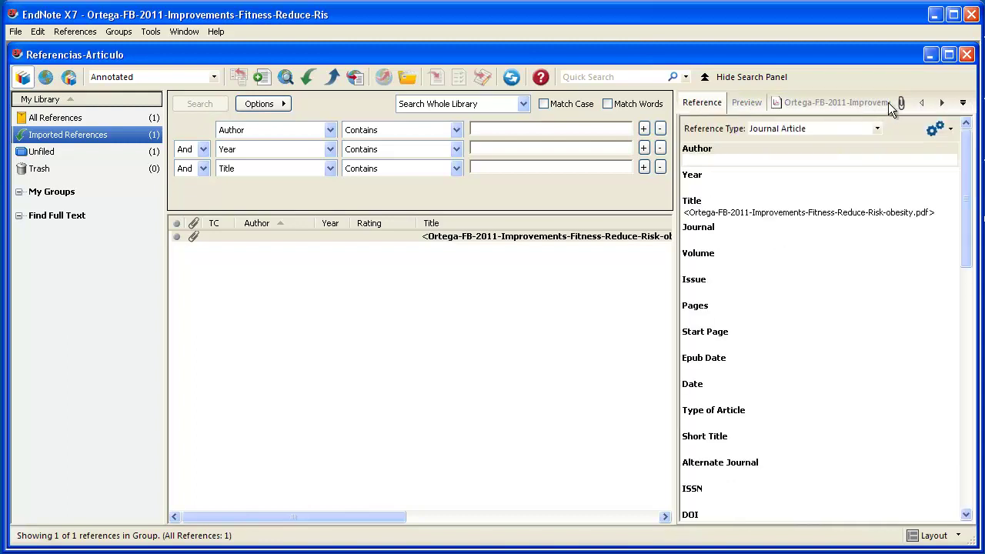
{"action": "left_click", "coordinate": [962, 103]}
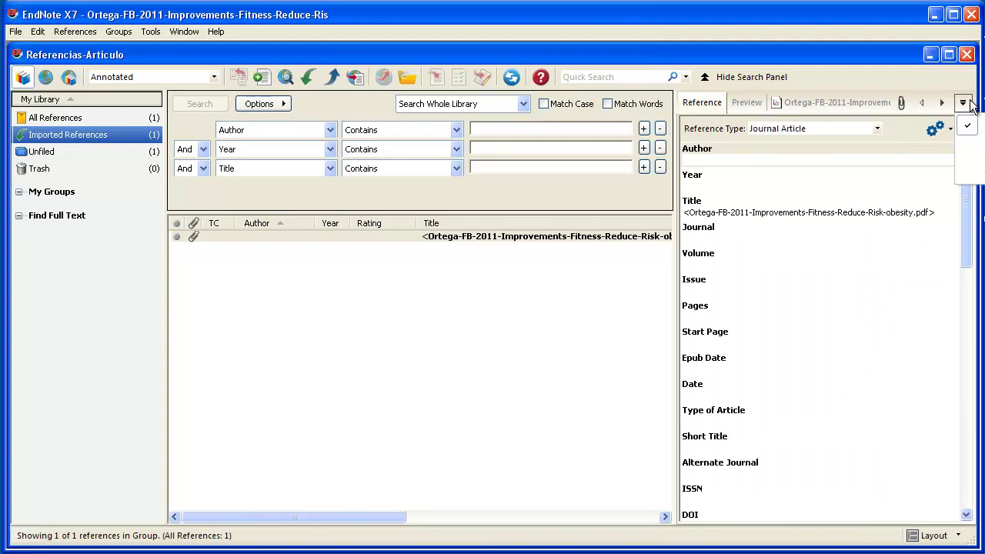
{"action": "left_click", "coordinate": [970, 102]}
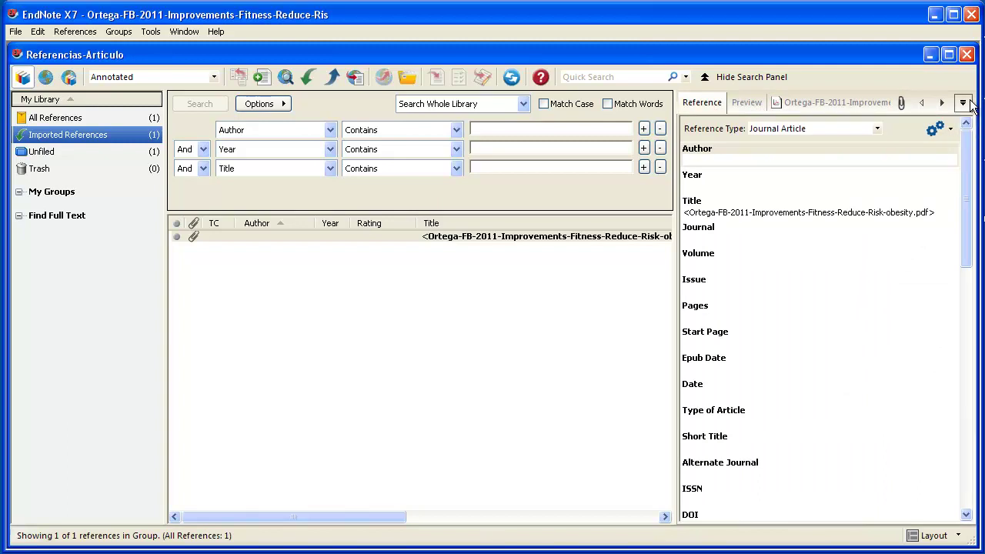
Show the rating field in the reference details and hide it again.
{"action": "left_click", "coordinate": [941, 129]}
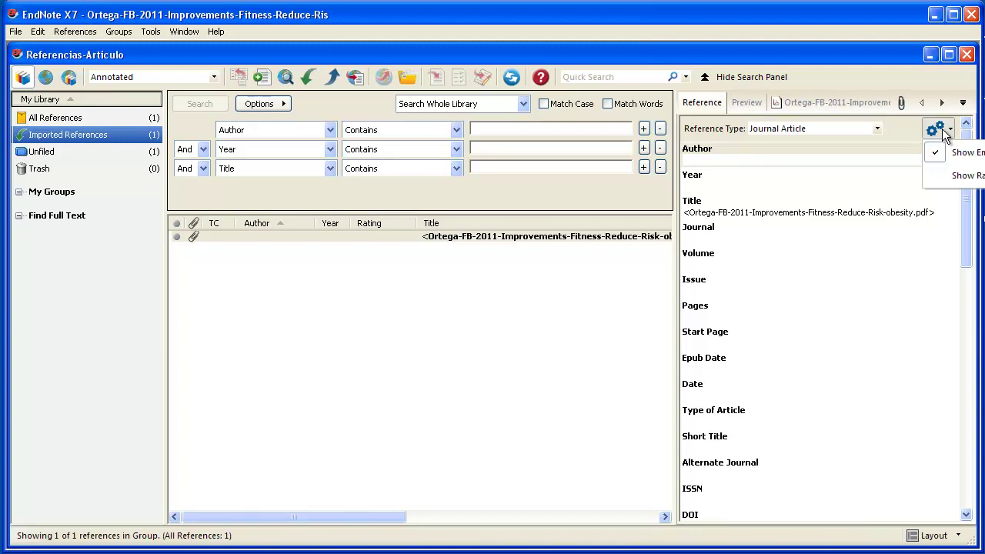
{"action": "left_click", "coordinate": [957, 177]}
{"action": "left_click", "coordinate": [936, 129]}
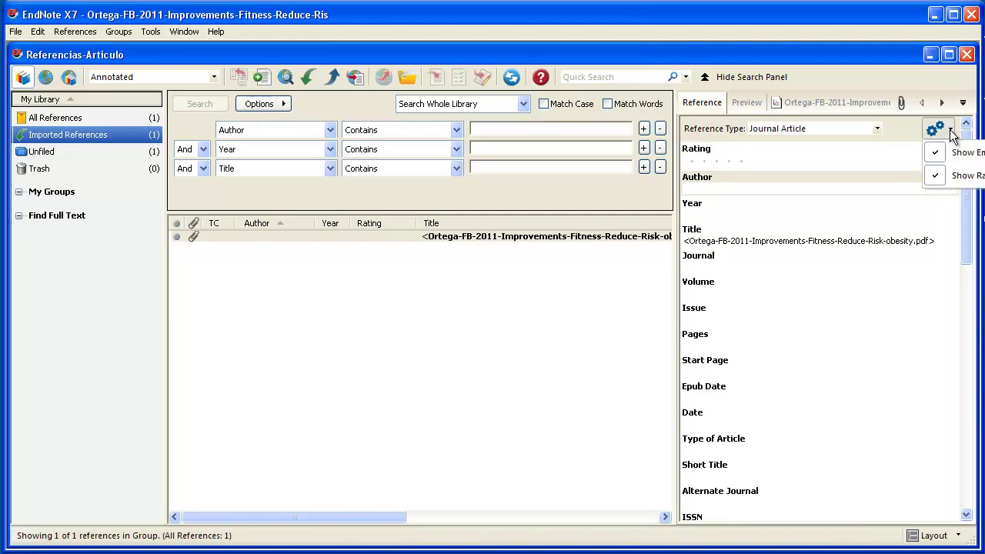
{"action": "left_click", "coordinate": [948, 171]}
Hide the empty fields in the reference details and show them again.
{"action": "left_click", "coordinate": [935, 132]}
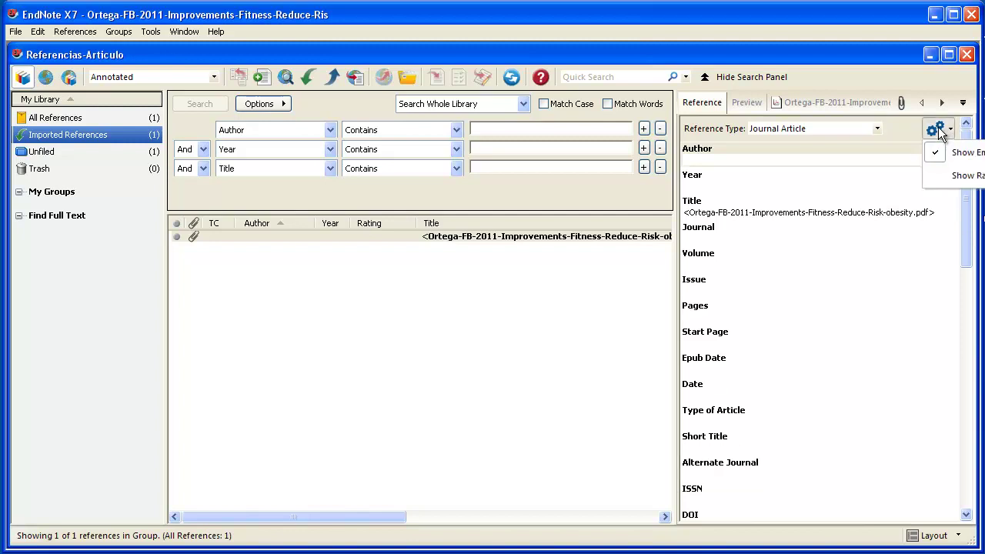
{"action": "left_click", "coordinate": [937, 150]}
{"action": "left_click", "coordinate": [944, 131]}
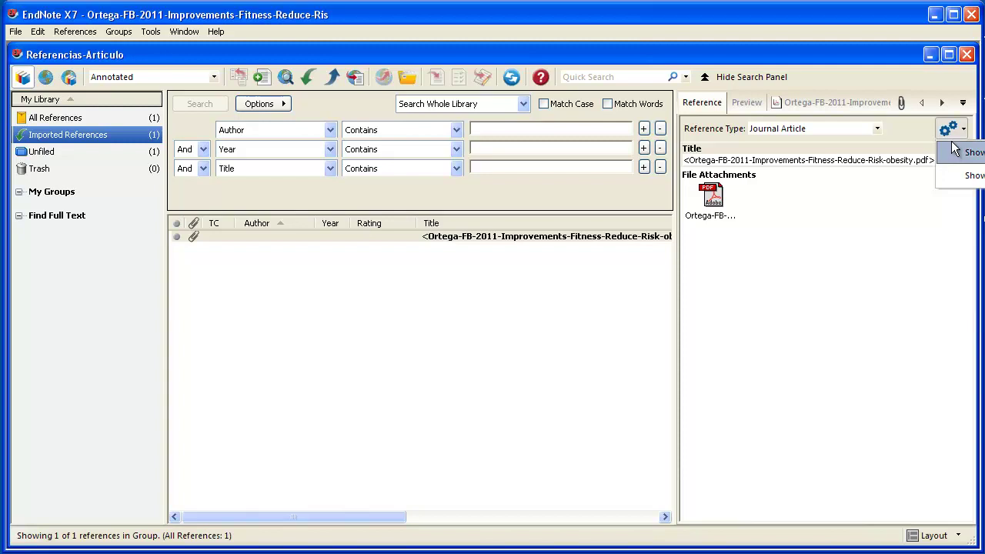
{"action": "left_click", "coordinate": [953, 152]}
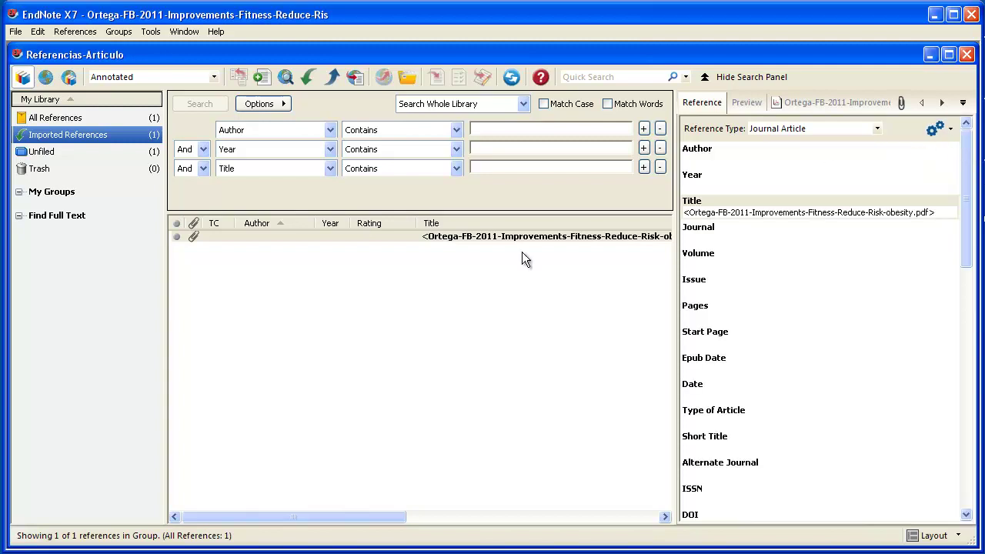
{"action": "left_click", "coordinate": [504, 293]}
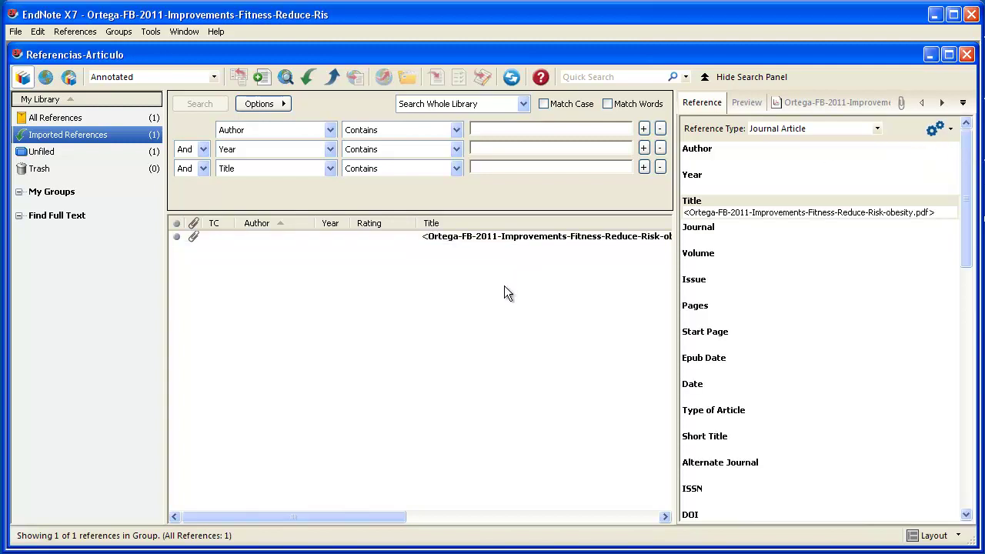
Set up a PDF folder import that includes files in subfolders and creates a group set for the import.
{"action": "left_click", "coordinate": [15, 32]}
{"action": "mouse_move", "coordinate": [89, 168]}
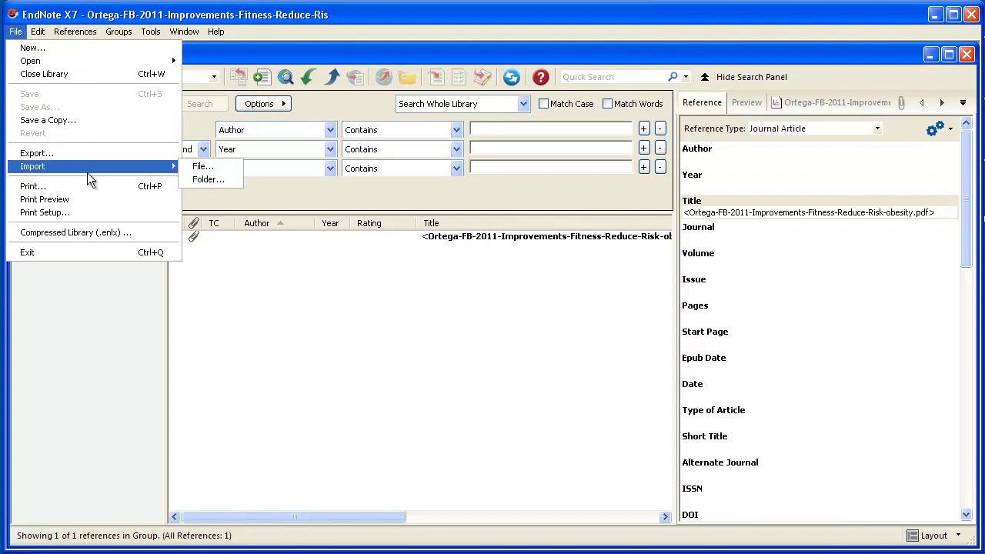
{"action": "left_click", "coordinate": [207, 183]}
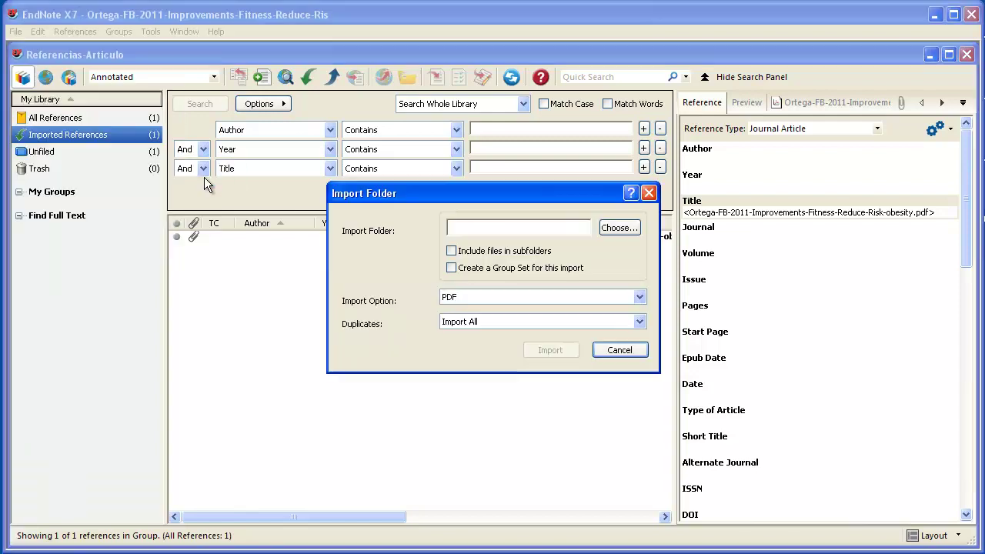
{"action": "left_click", "coordinate": [524, 253]}
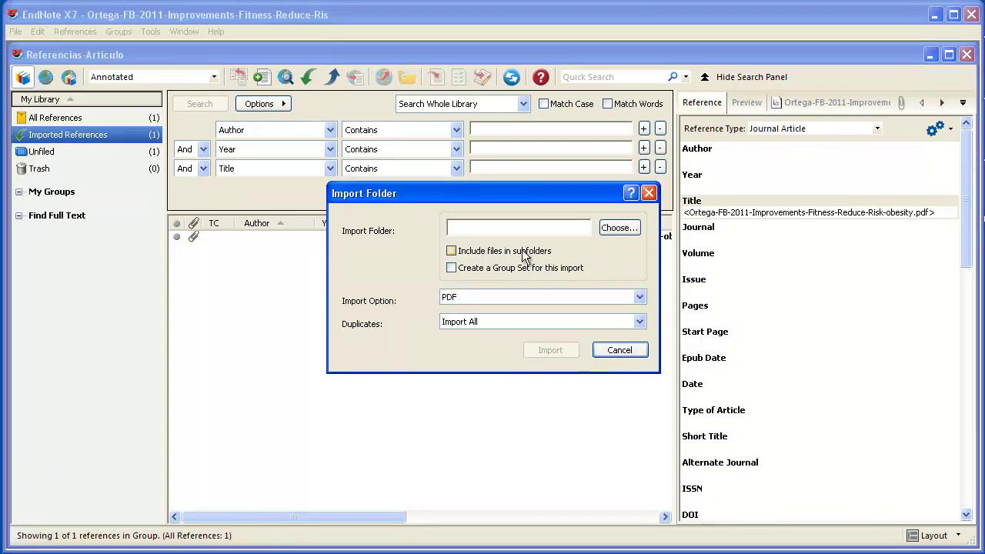
{"action": "left_click", "coordinate": [526, 269]}
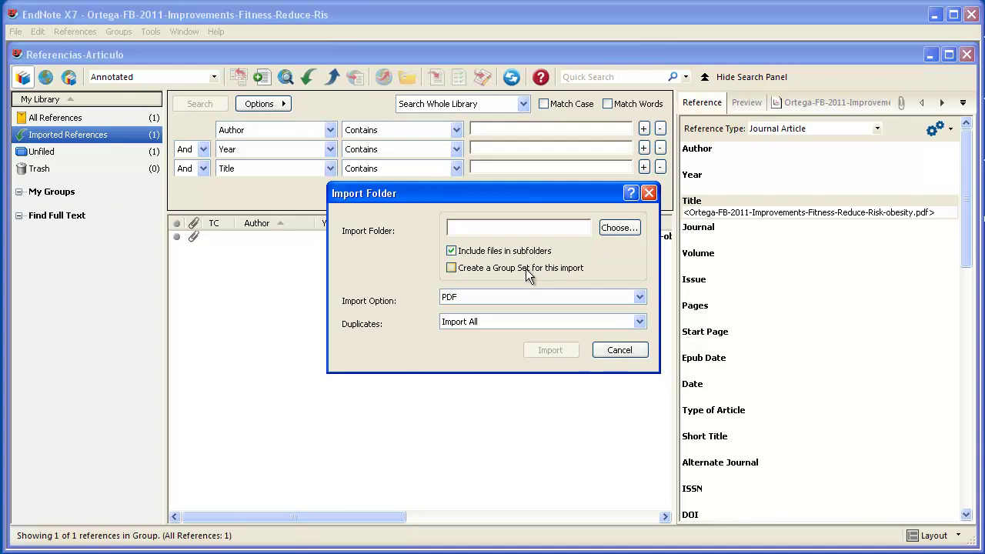
Choose the Art-doc folder inside Carpeta-Publicacion as the import source and import its PDFs.
{"action": "left_click", "coordinate": [609, 231]}
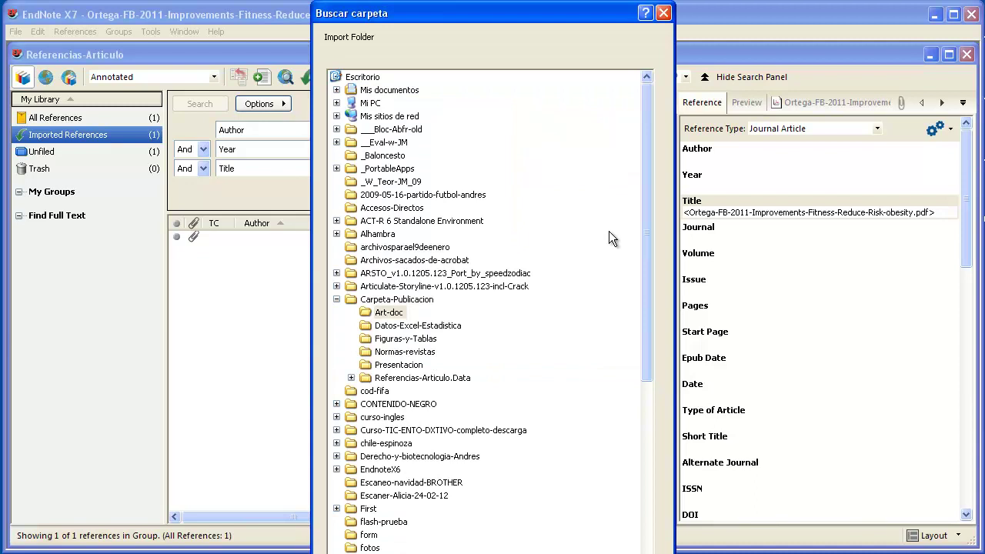
{"action": "left_click", "coordinate": [396, 301]}
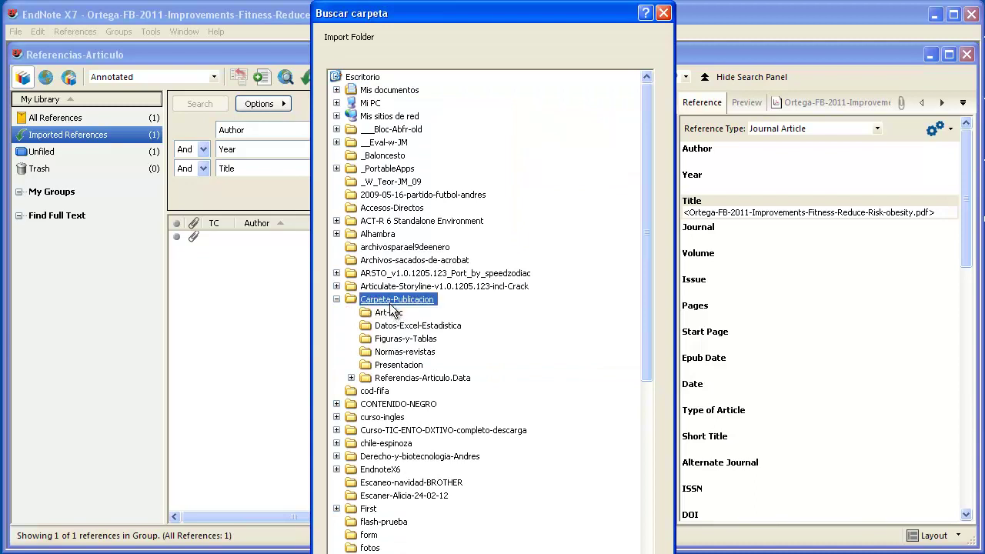
{"action": "left_click", "coordinate": [389, 312]}
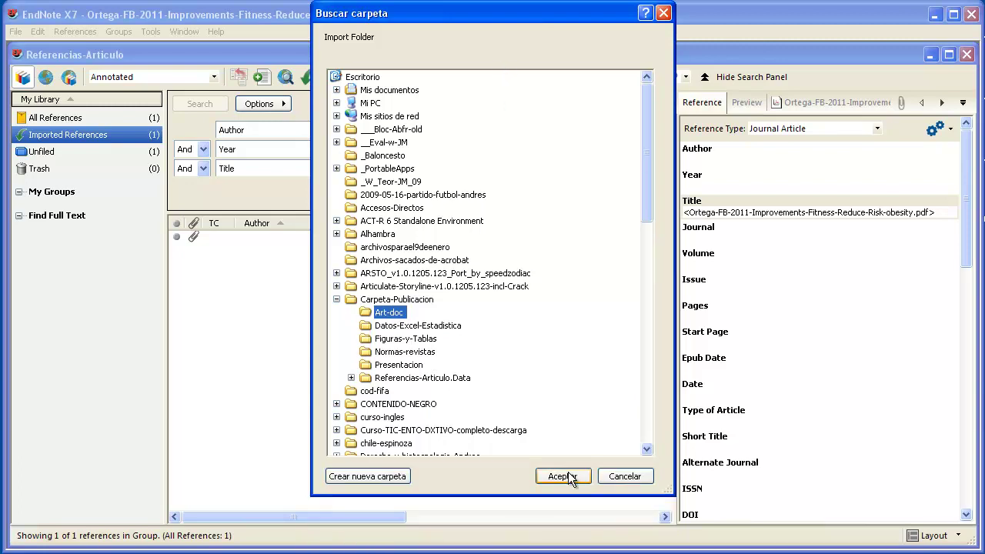
{"action": "left_click", "coordinate": [564, 477]}
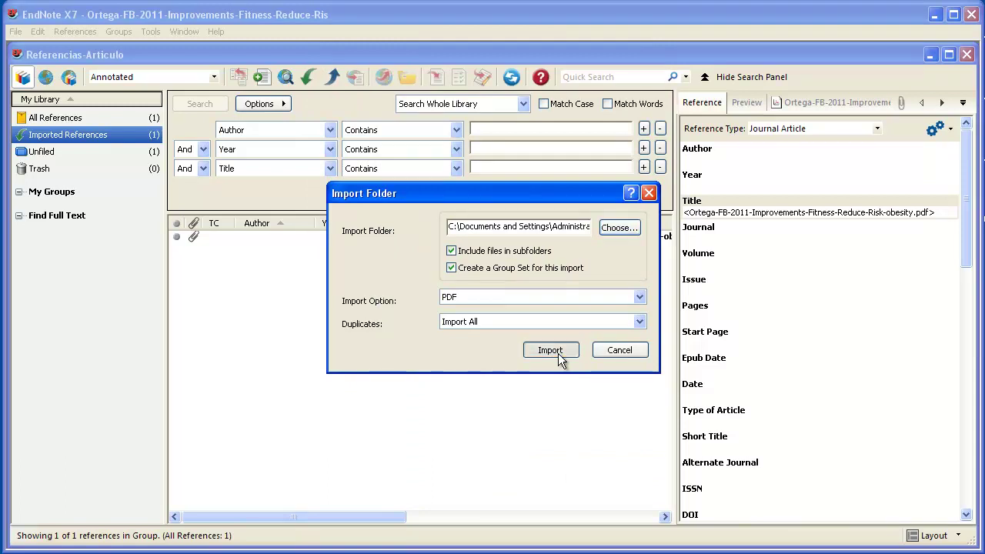
{"action": "left_click", "coordinate": [549, 350]}
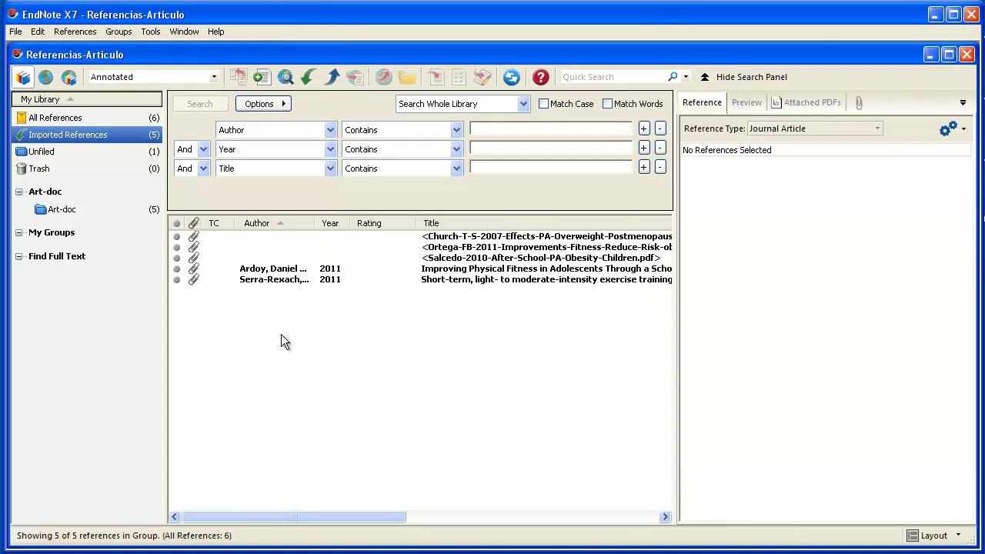
Review the EDUFIT study reference's fields, and the short-term exercise training reference's fields, Annotated preview and attached PDF.
{"action": "left_click", "coordinate": [282, 270]}
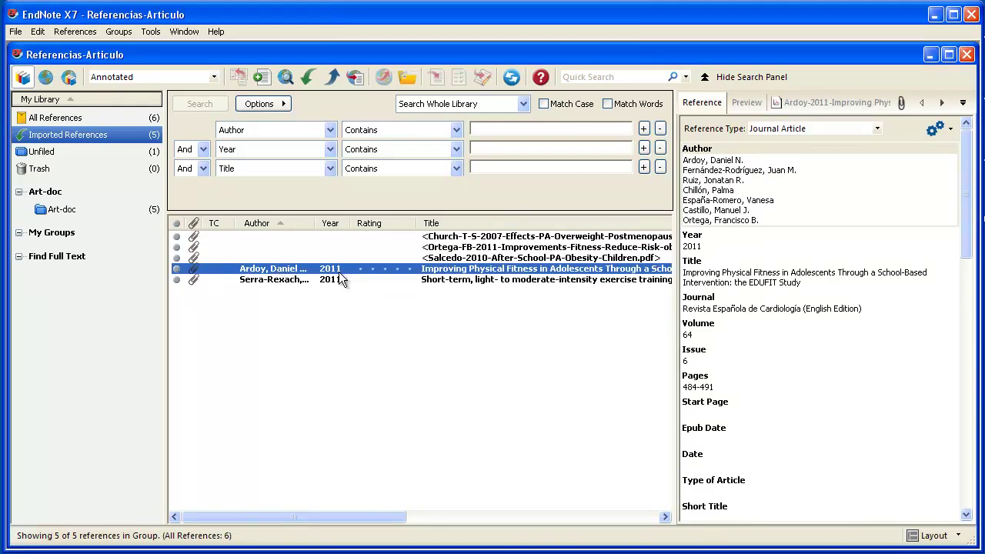
{"action": "left_click_drag", "start_coordinate": [968, 236], "coordinate": [938, 229]}
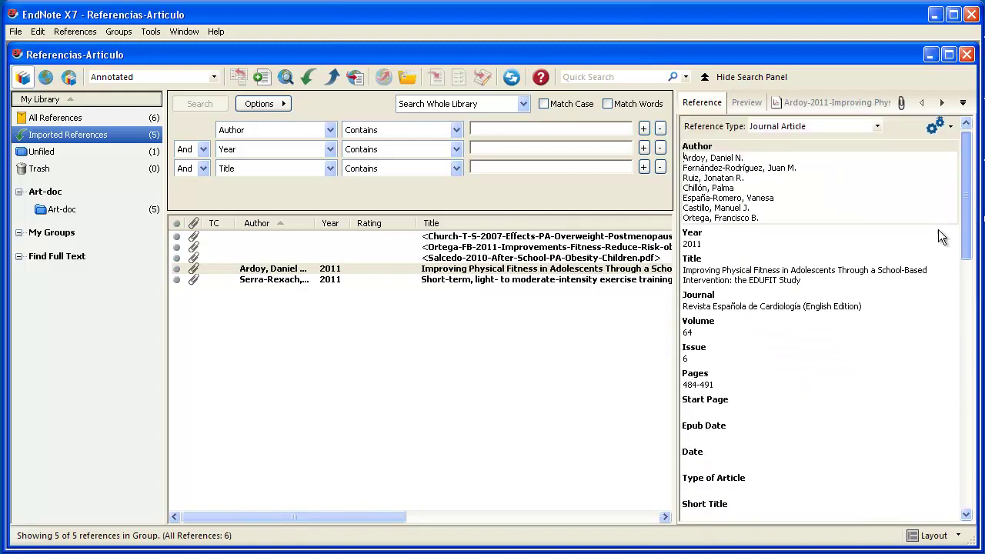
{"action": "left_click", "coordinate": [493, 279]}
{"action": "left_click_drag", "start_coordinate": [971, 201], "coordinate": [793, 148]}
{"action": "left_click", "coordinate": [744, 105]}
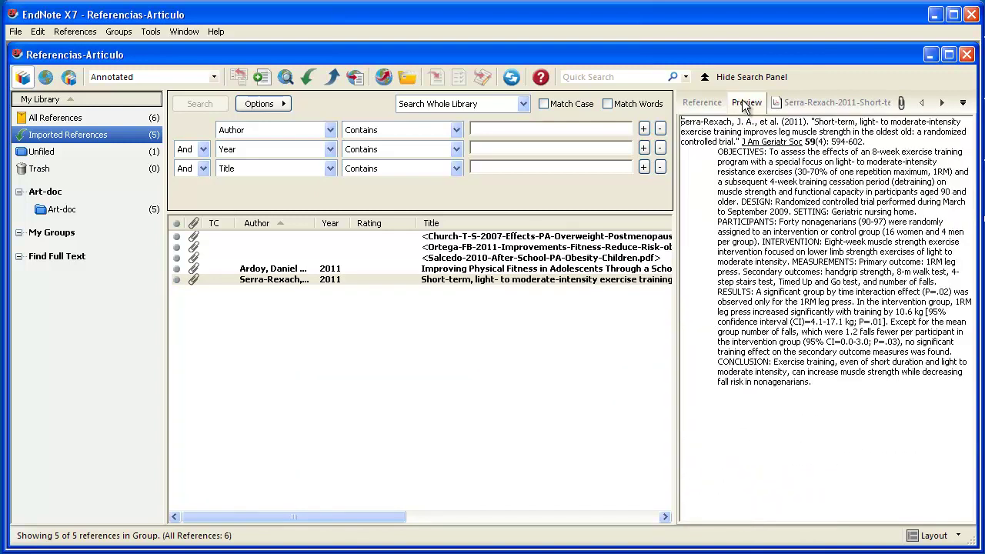
{"action": "left_click", "coordinate": [821, 103]}
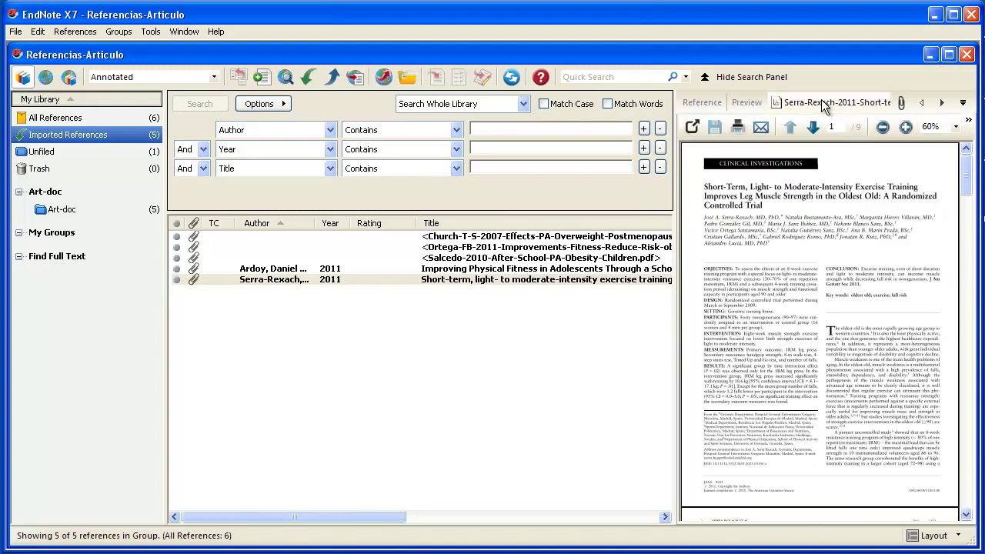
View the exercise training PDF in its own window, browse the neighbouring references' PDFs, and return to the library.
{"action": "left_click", "coordinate": [694, 127]}
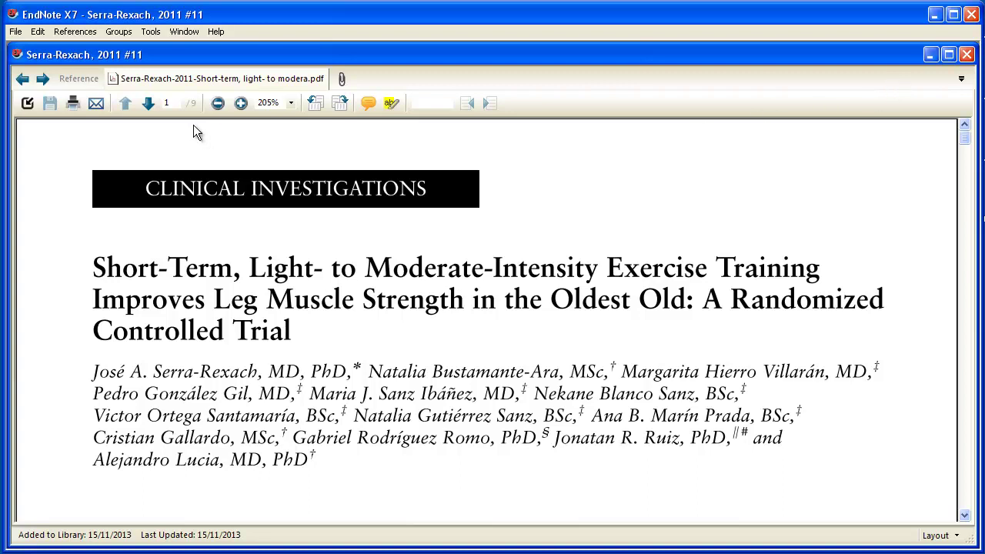
{"action": "left_click", "coordinate": [43, 80]}
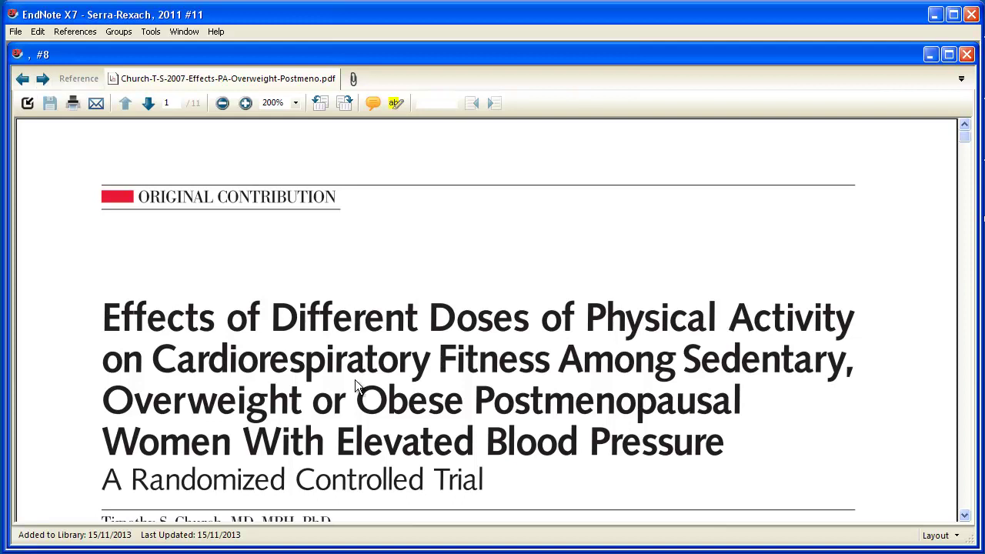
{"action": "mouse_move", "coordinate": [964, 137]}
{"action": "left_mouse_down"}
{"action": "mouse_move", "coordinate": [964, 162]}
{"action": "mouse_move", "coordinate": [963, 151]}
{"action": "left_mouse_up"}
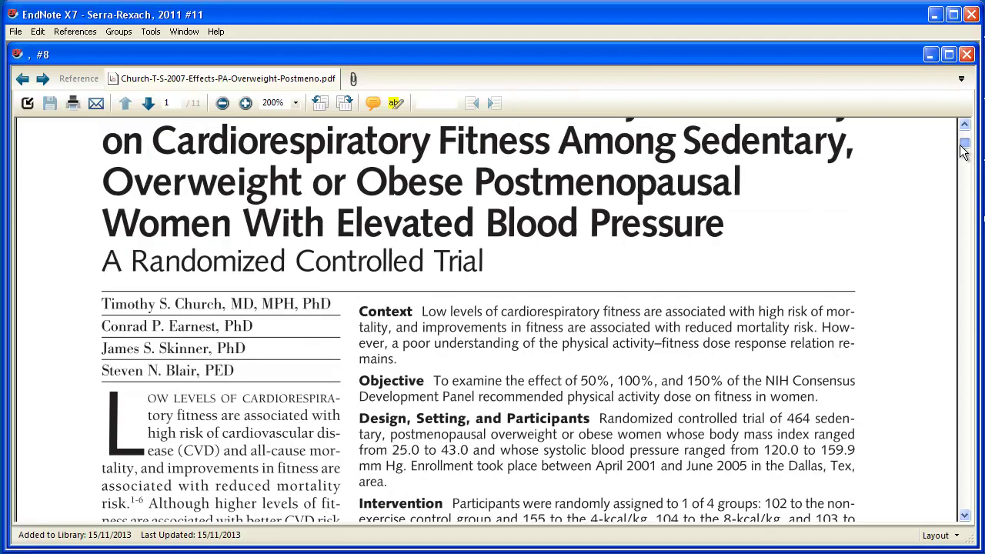
{"action": "left_click", "coordinate": [21, 80]}
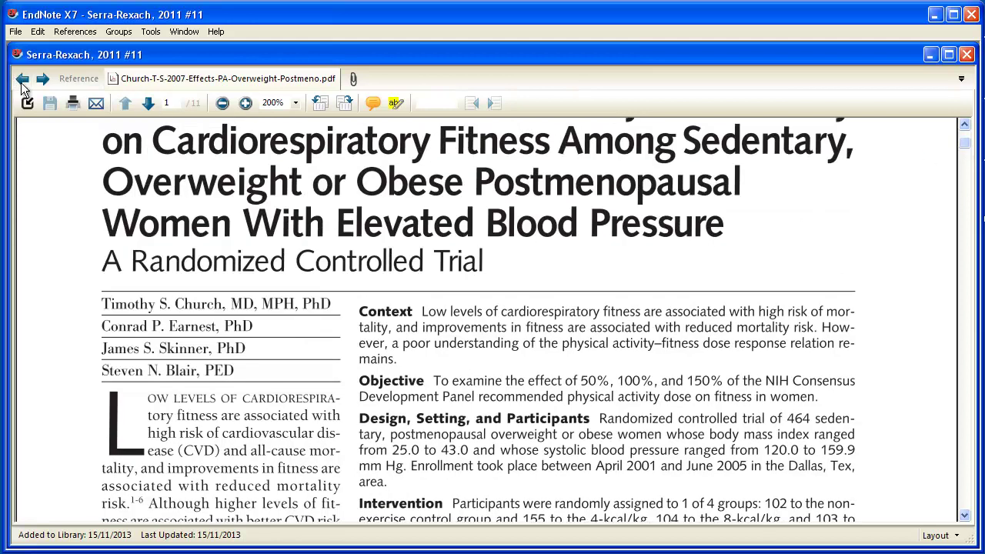
{"action": "left_click", "coordinate": [22, 81]}
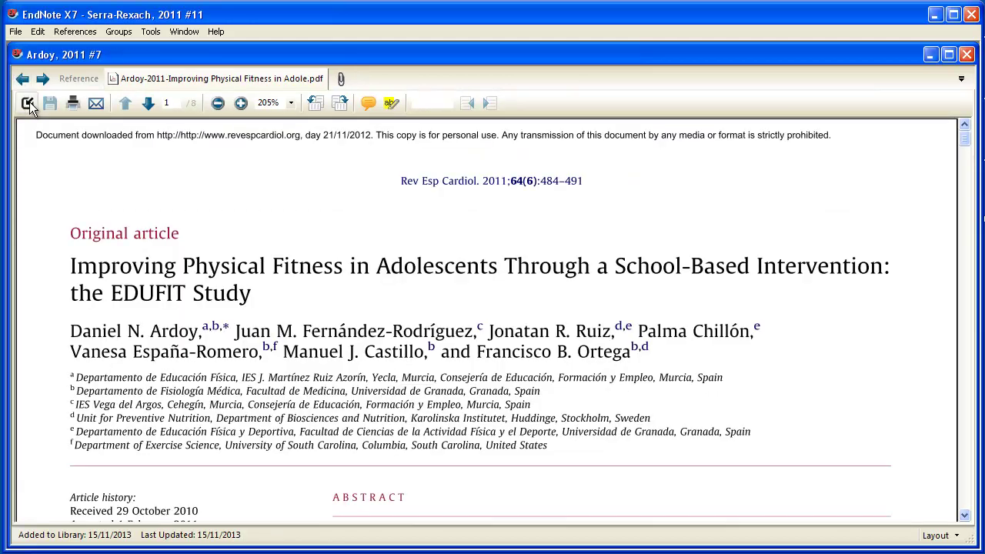
{"action": "left_click", "coordinate": [28, 103]}
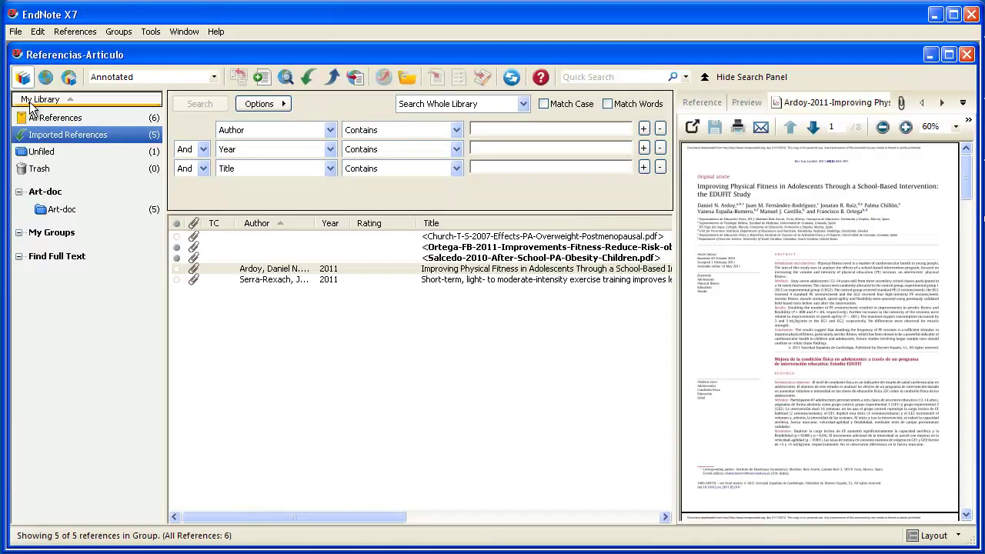
View the exercise training reference's PDF, and check the references listed in the Art-doc and Unfiled groups.
{"action": "left_click", "coordinate": [470, 280]}
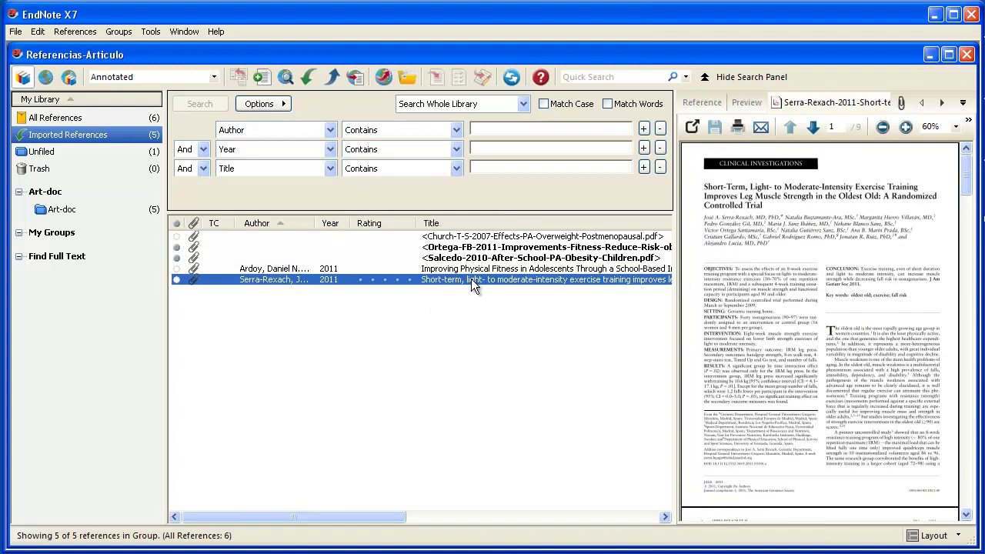
{"action": "left_click", "coordinate": [69, 213]}
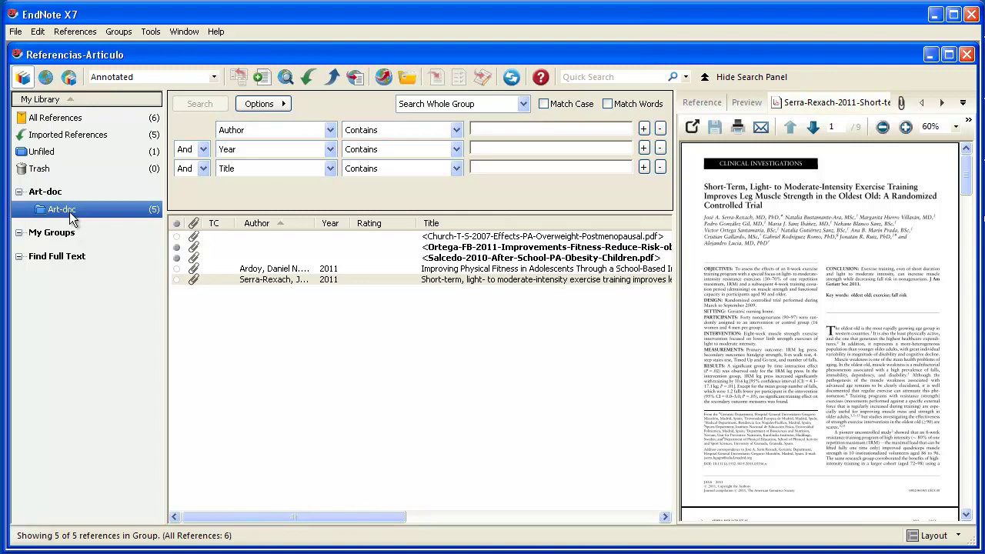
{"action": "left_click", "coordinate": [52, 153]}
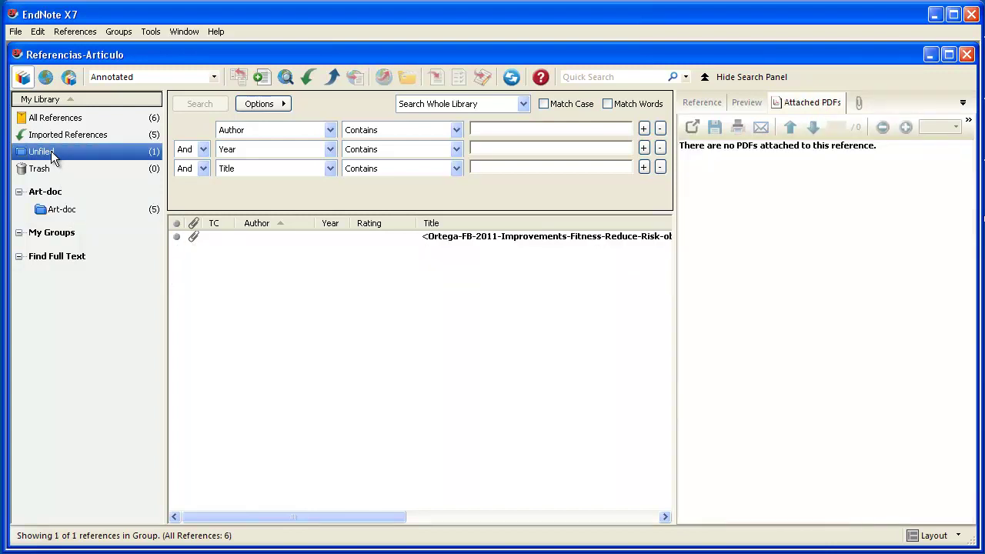
Search the Art-doc group for duplicate references and dismiss the message.
{"action": "left_click", "coordinate": [63, 211]}
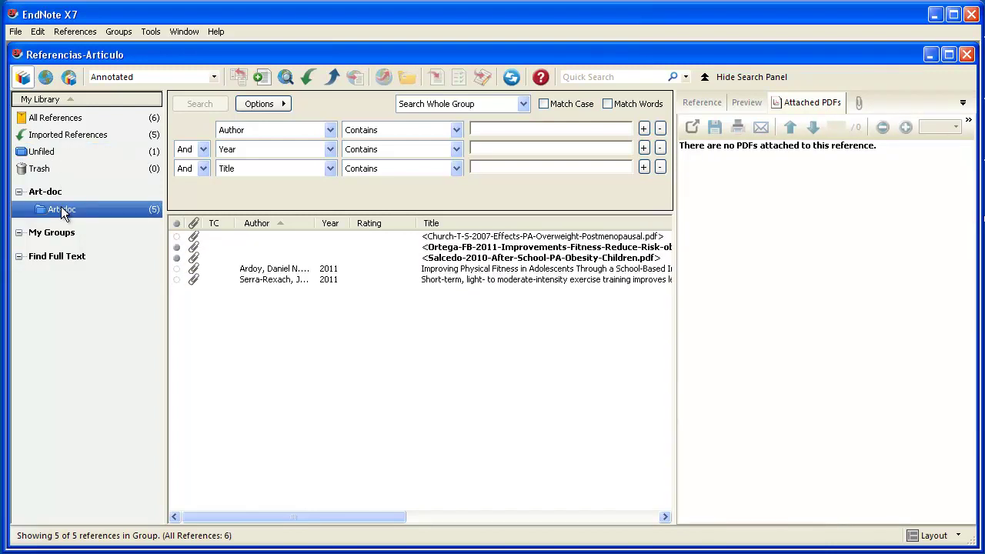
{"action": "left_click", "coordinate": [16, 31]}
{"action": "mouse_move", "coordinate": [84, 35]}
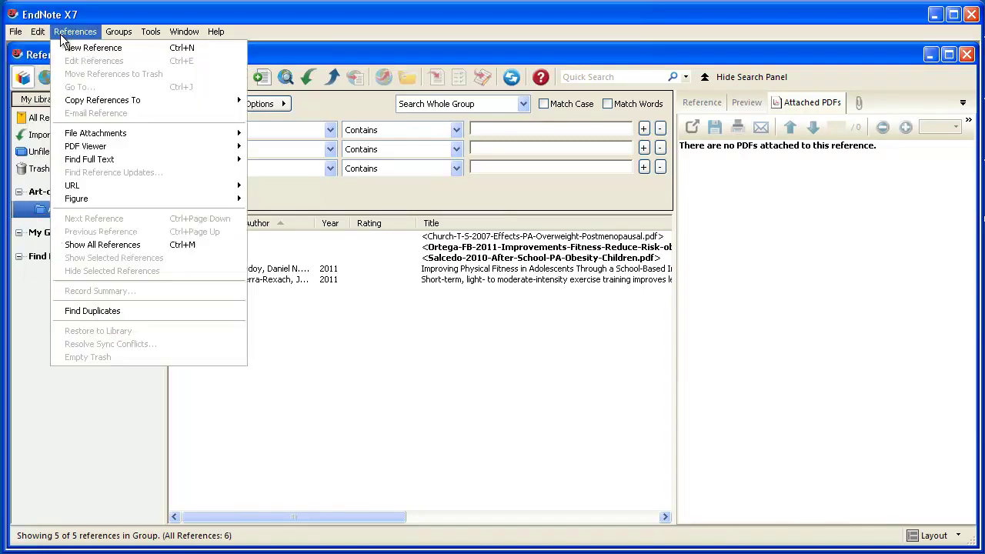
{"action": "left_click", "coordinate": [93, 311]}
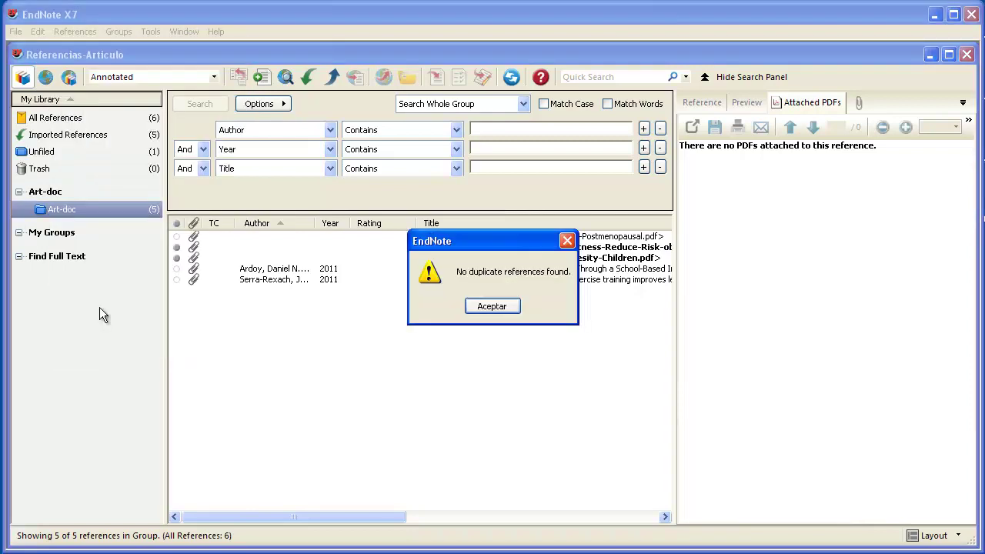
{"action": "left_click", "coordinate": [473, 307]}
Find duplicates across All References and keep record #6 of the Improvements-Fitness-Reduce-Risk-obesity pair.
{"action": "left_click", "coordinate": [57, 119]}
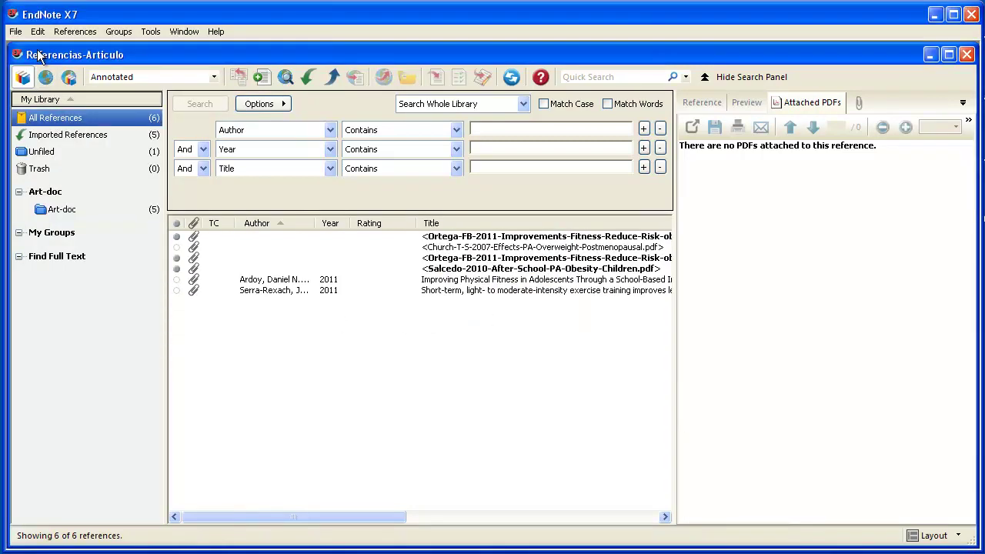
{"action": "left_click", "coordinate": [75, 31]}
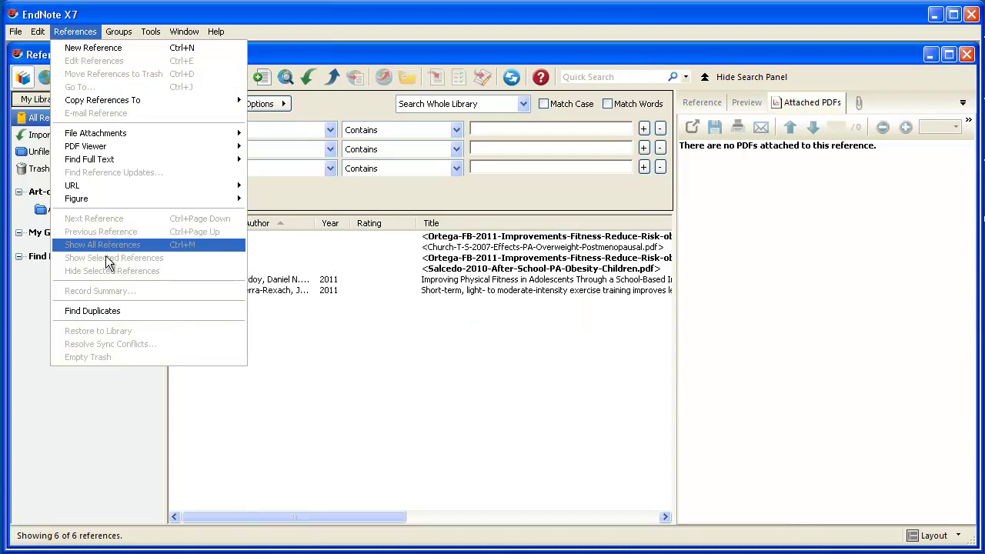
{"action": "left_click", "coordinate": [115, 311]}
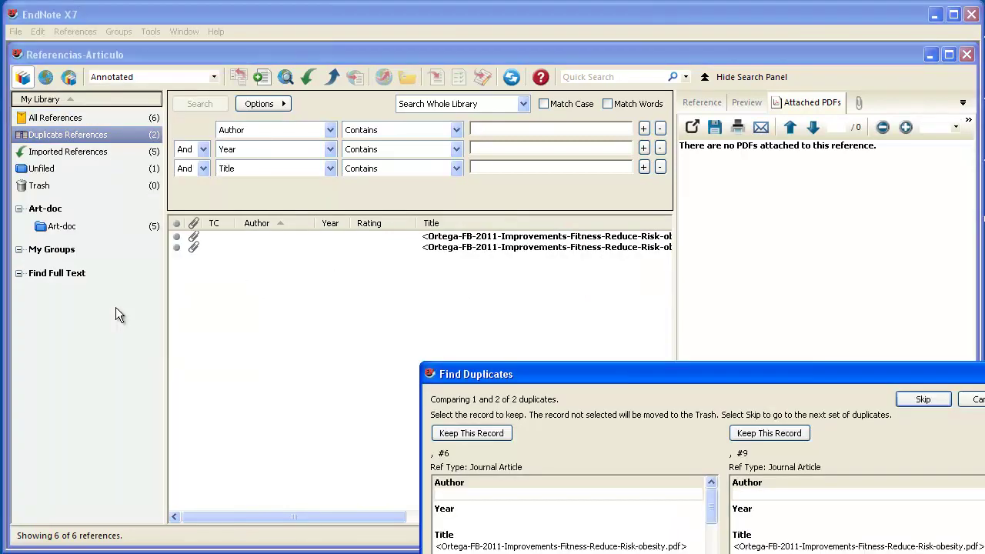
{"action": "left_click_drag", "start_coordinate": [538, 373], "coordinate": [383, 107]}
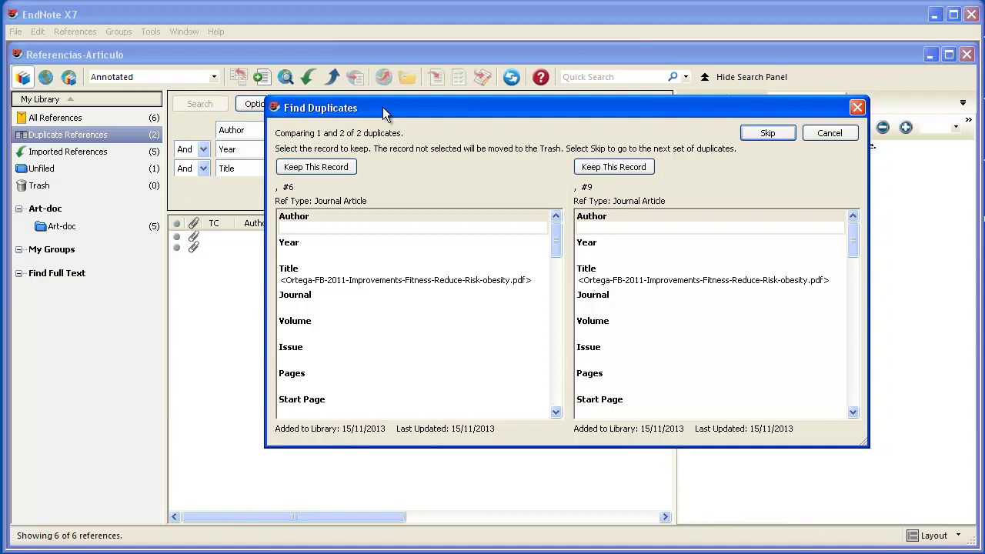
{"action": "left_click", "coordinate": [336, 170]}
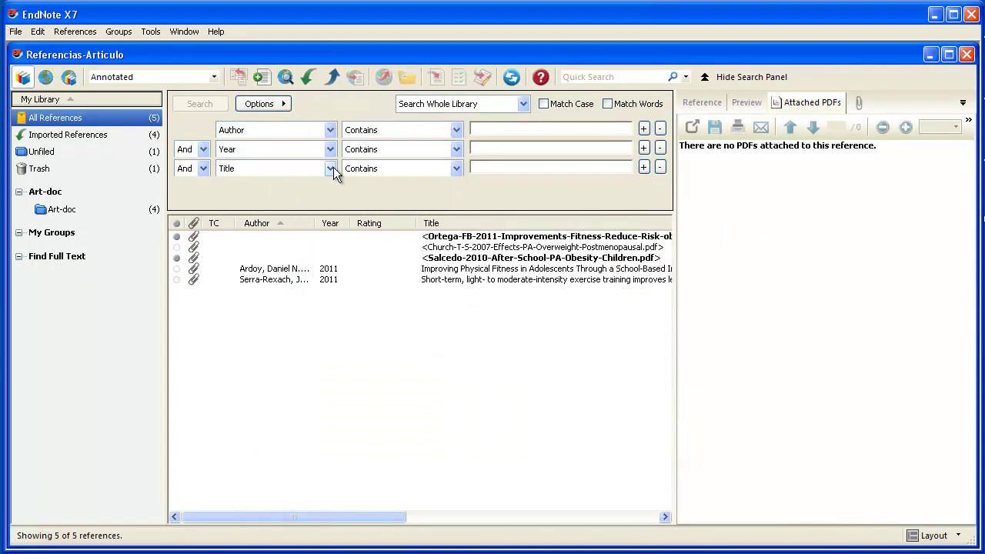
Check the references listed under Unfiled, All References and the Art-doc group.
{"action": "left_click", "coordinate": [46, 152]}
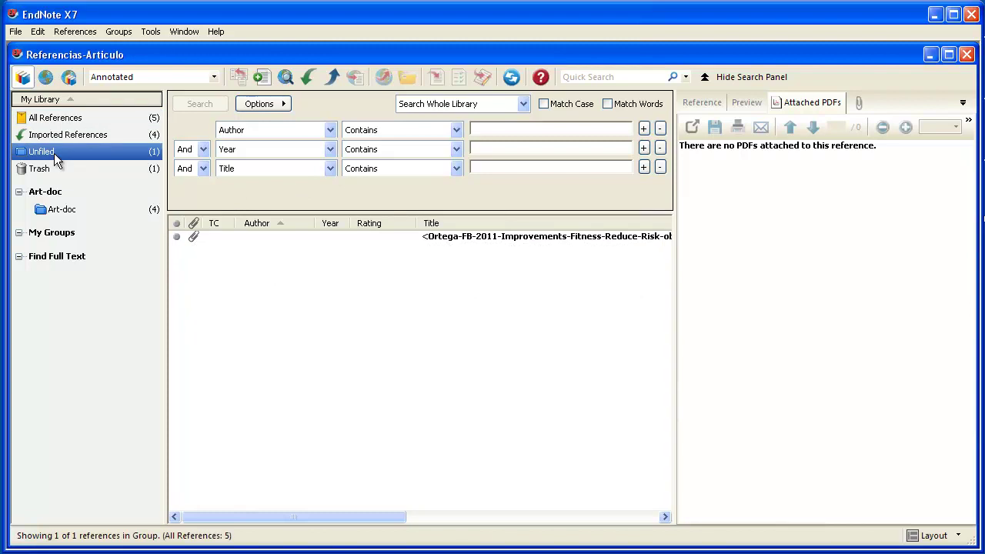
{"action": "left_click", "coordinate": [55, 117]}
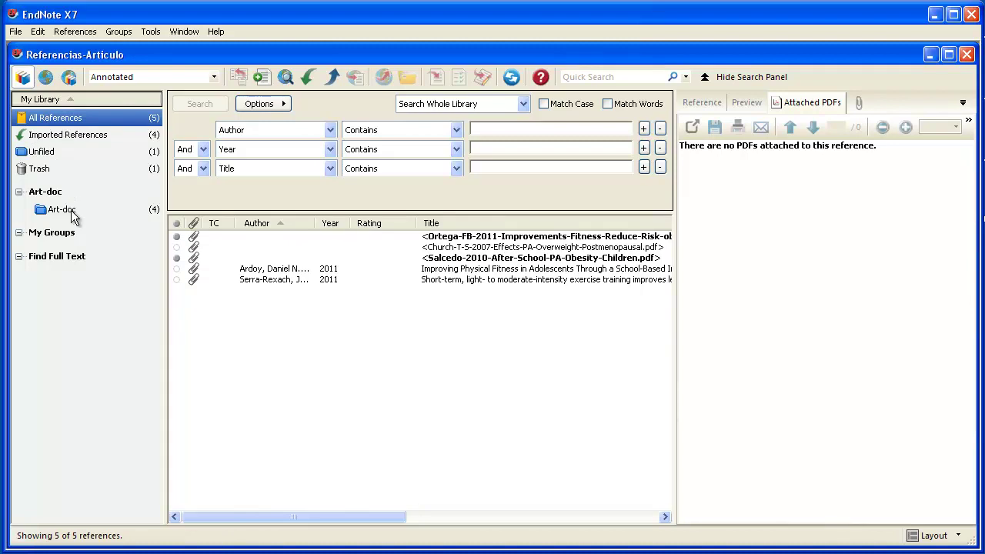
{"action": "left_click", "coordinate": [63, 208]}
Add the unfiled Improvements-Fitness-Reduce-Risk-obesity reference to the Art-doc group.
{"action": "left_click", "coordinate": [46, 152]}
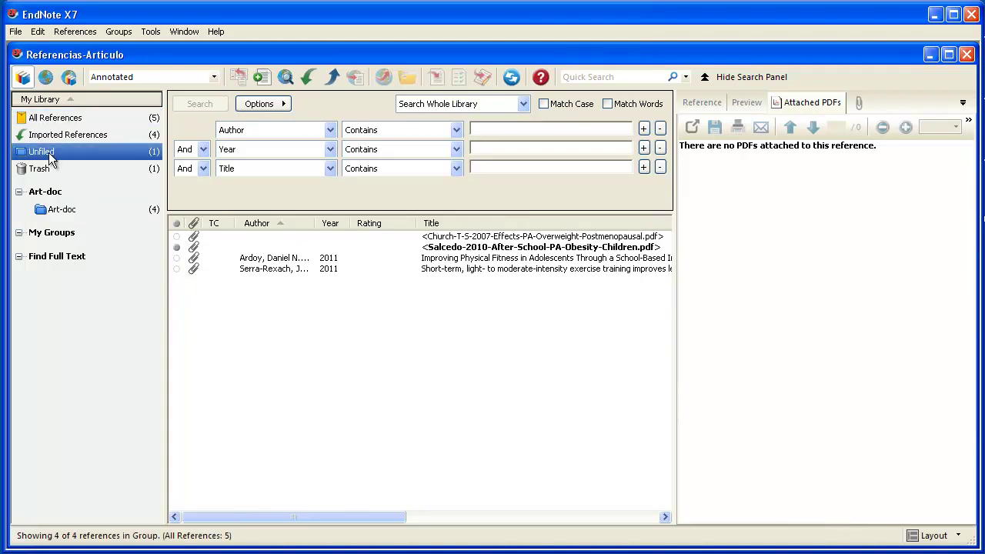
{"action": "left_click", "coordinate": [458, 240]}
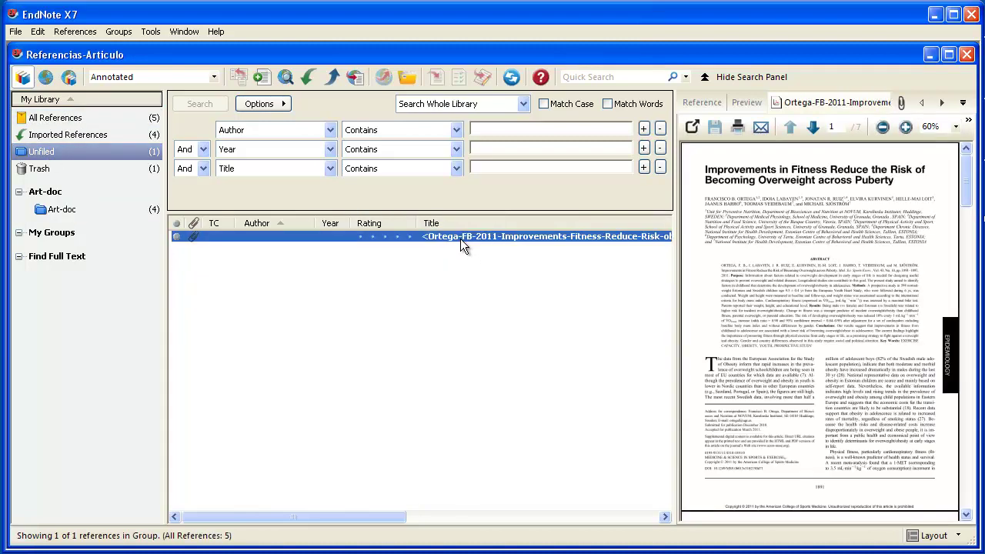
{"action": "left_click_drag", "start_coordinate": [459, 236], "coordinate": [106, 218]}
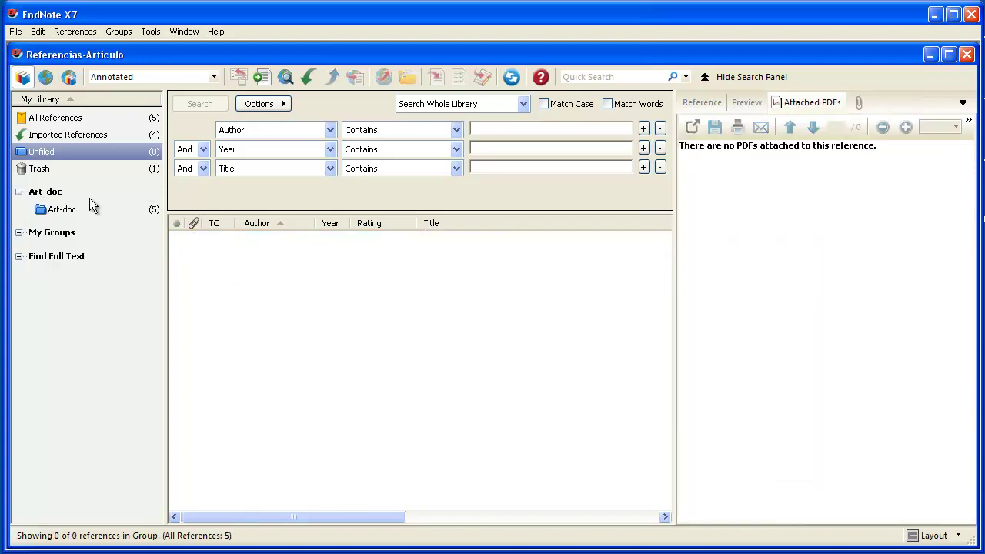
Examine the field details of the 2011 "Improving Physical Fitness in Adolescents" reference in the Art-doc group.
{"action": "left_click", "coordinate": [80, 206]}
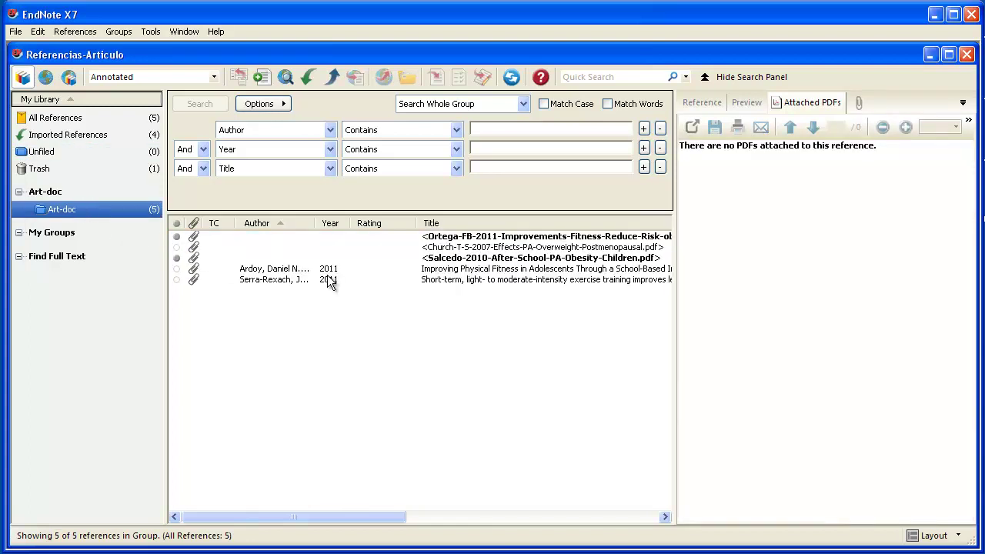
{"action": "left_click", "coordinate": [306, 270]}
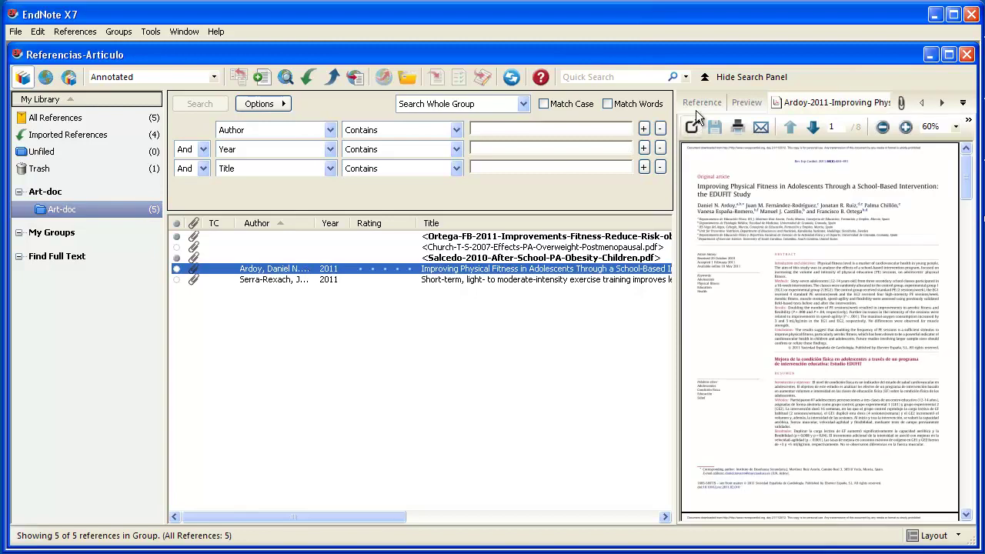
{"action": "left_click", "coordinate": [696, 107]}
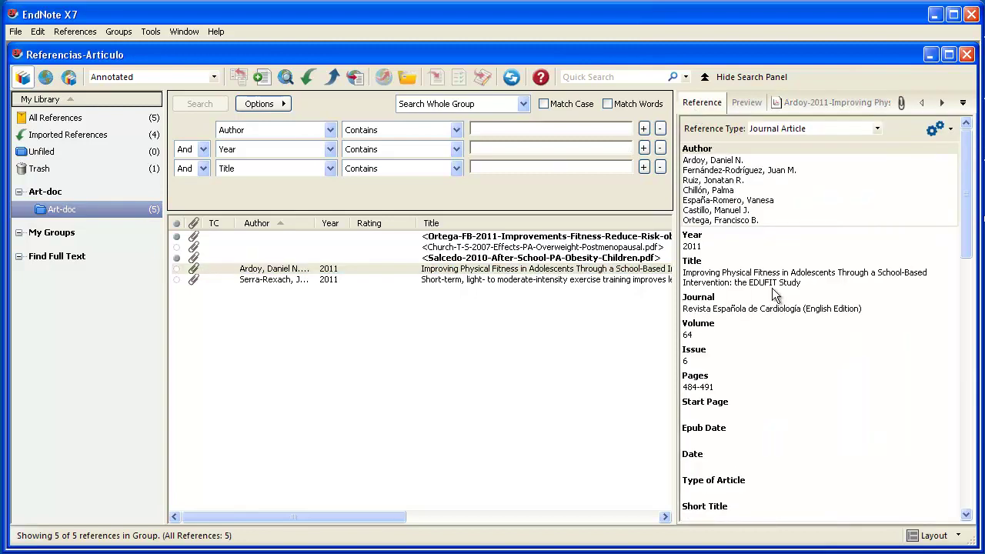
Preview the reference's formatted citation and set the output style to APA 6th.
{"action": "left_click", "coordinate": [745, 105]}
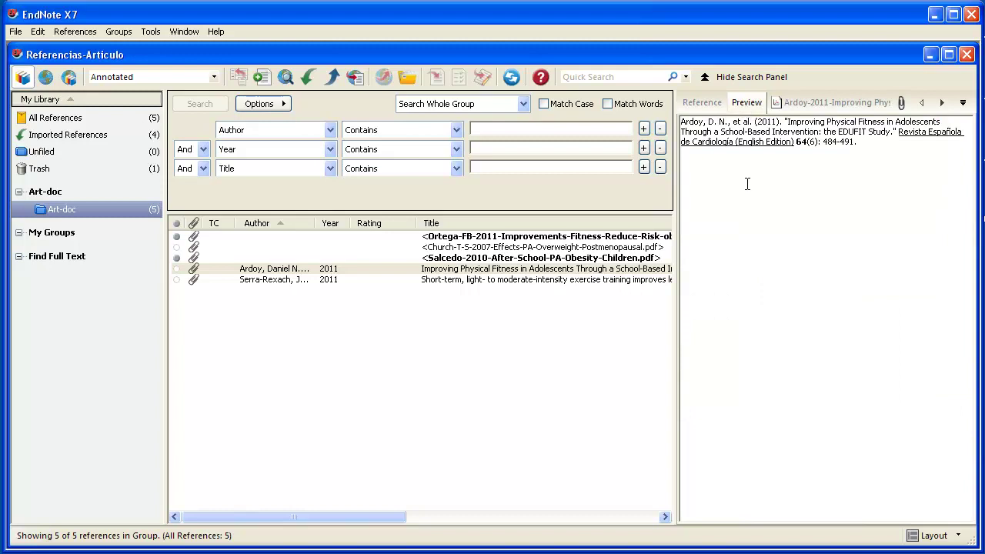
{"action": "left_click", "coordinate": [214, 77]}
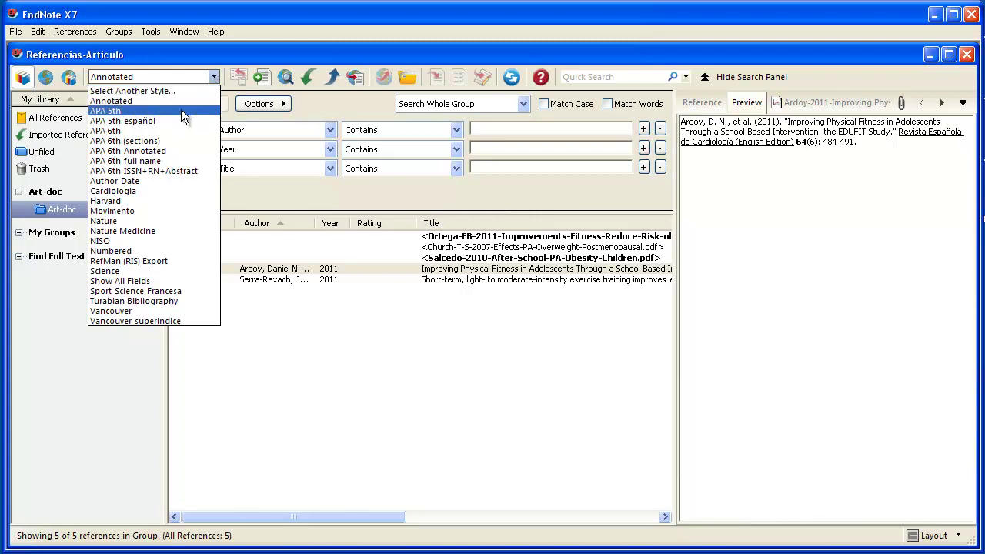
{"action": "left_click", "coordinate": [158, 131]}
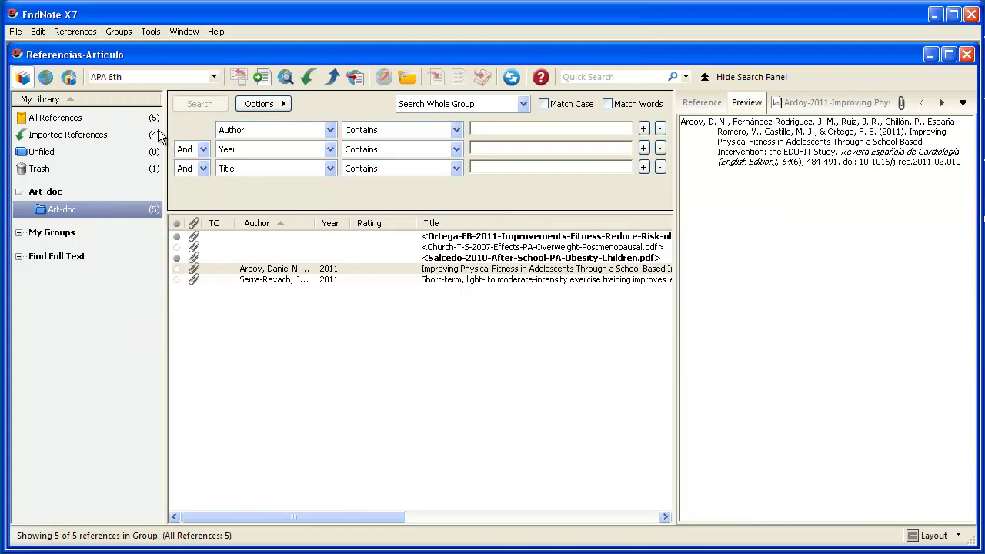